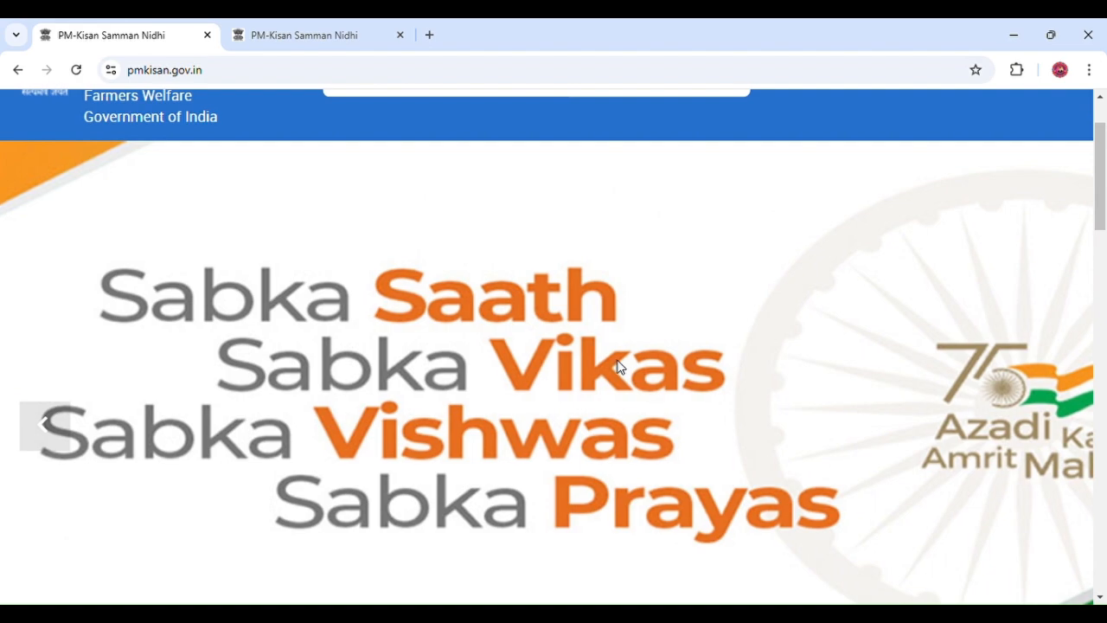
# - Scroll to Farmers Corner and open the 'Status of Self Registered Farmer/CSC Farmers' card
pyautogui.scroll(-2, 616, 365)
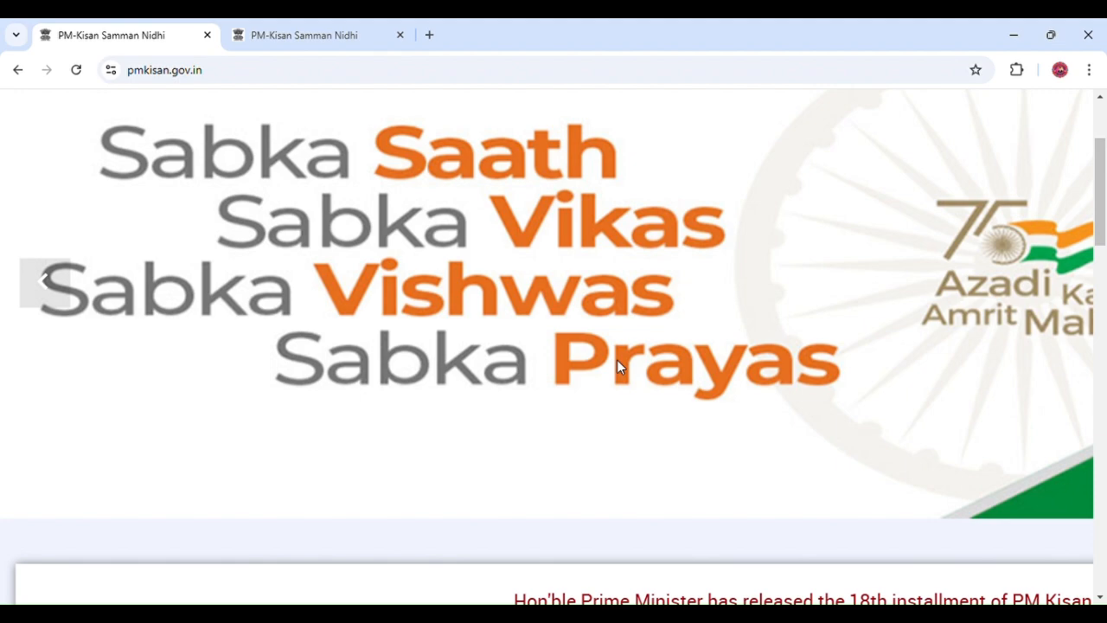
pyautogui.scroll(-1, 616, 365)
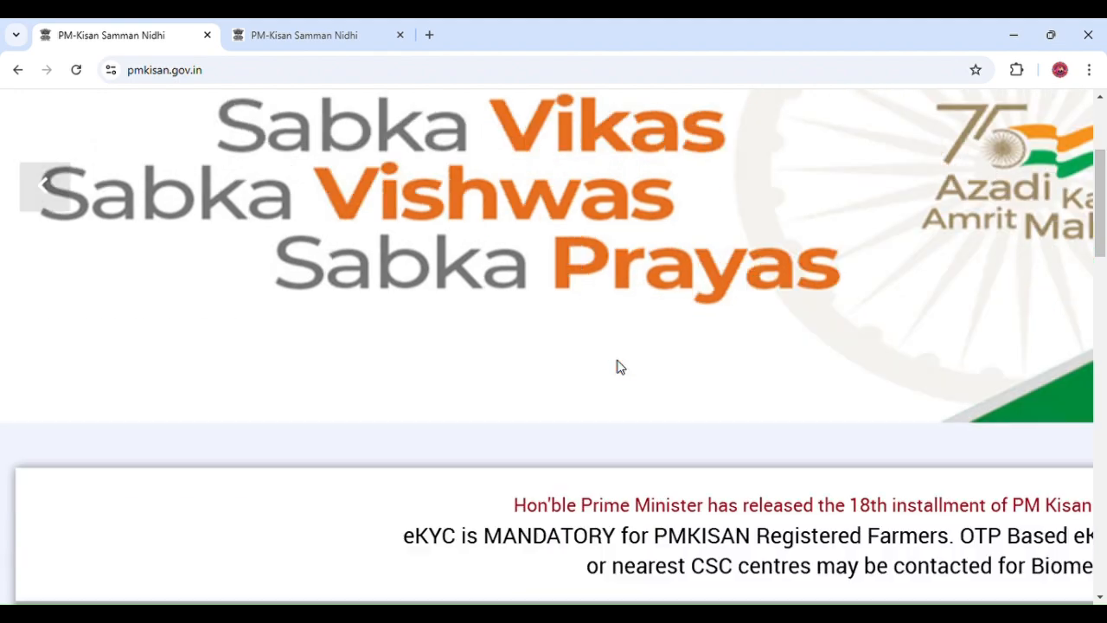
pyautogui.scroll(2, 616, 365)
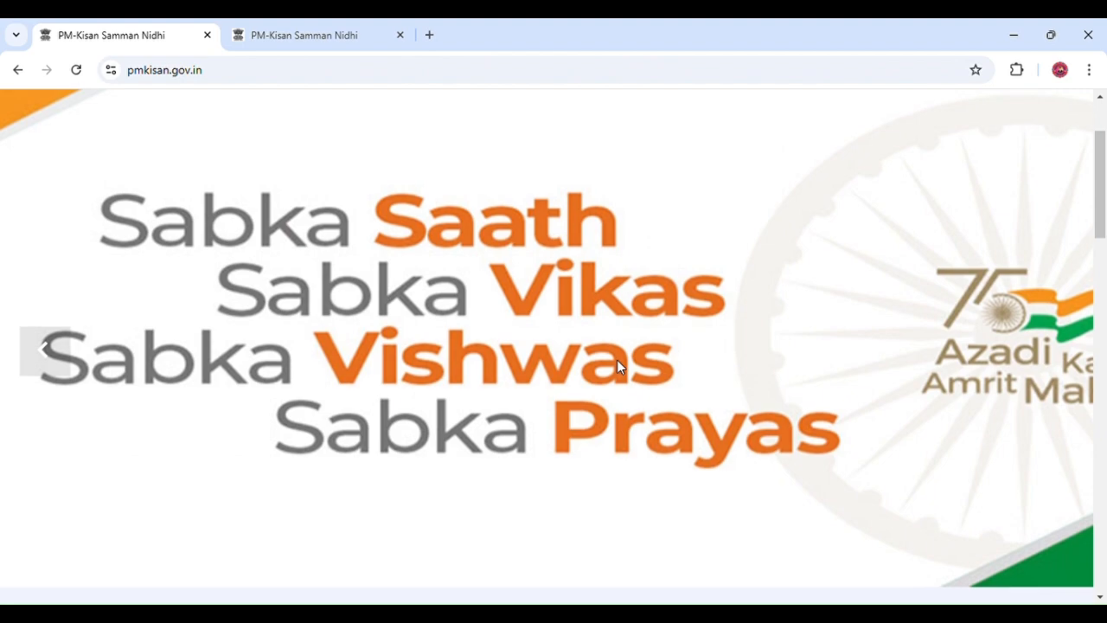
pyautogui.scroll(1, 617, 366)
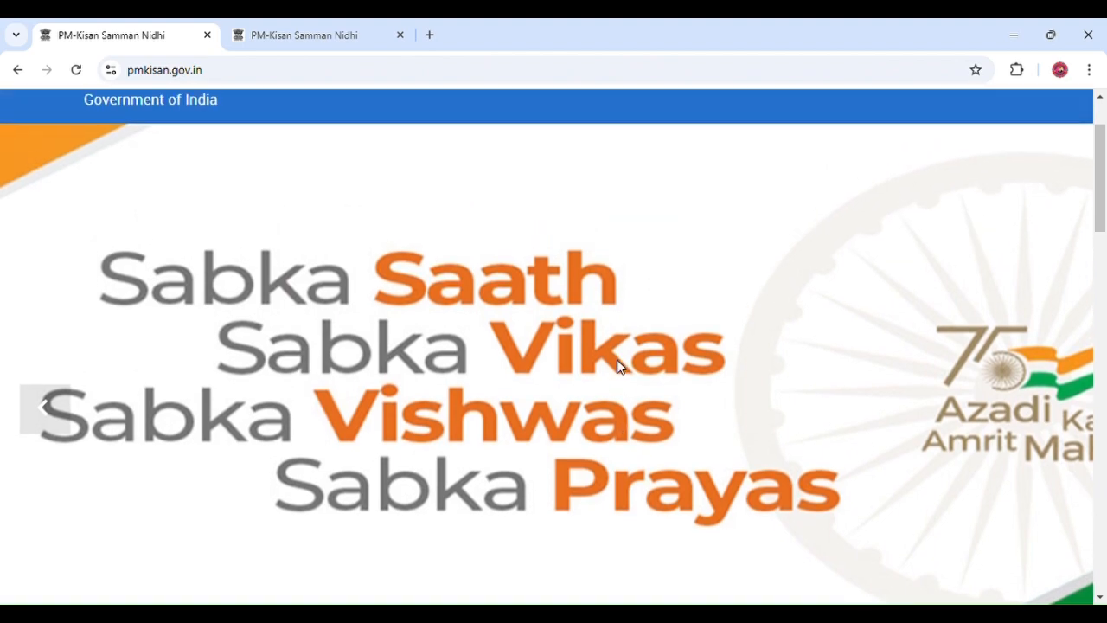
pyautogui.scroll(-2, 616, 365)
pyautogui.scroll(2, 617, 366)
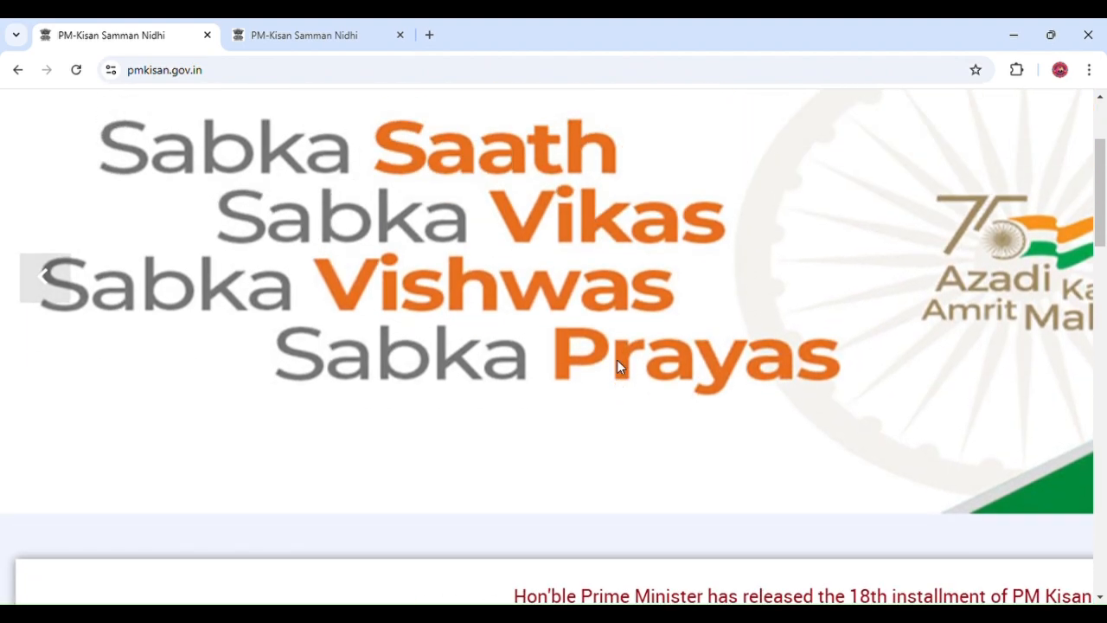
pyautogui.scroll(-1, 616, 366)
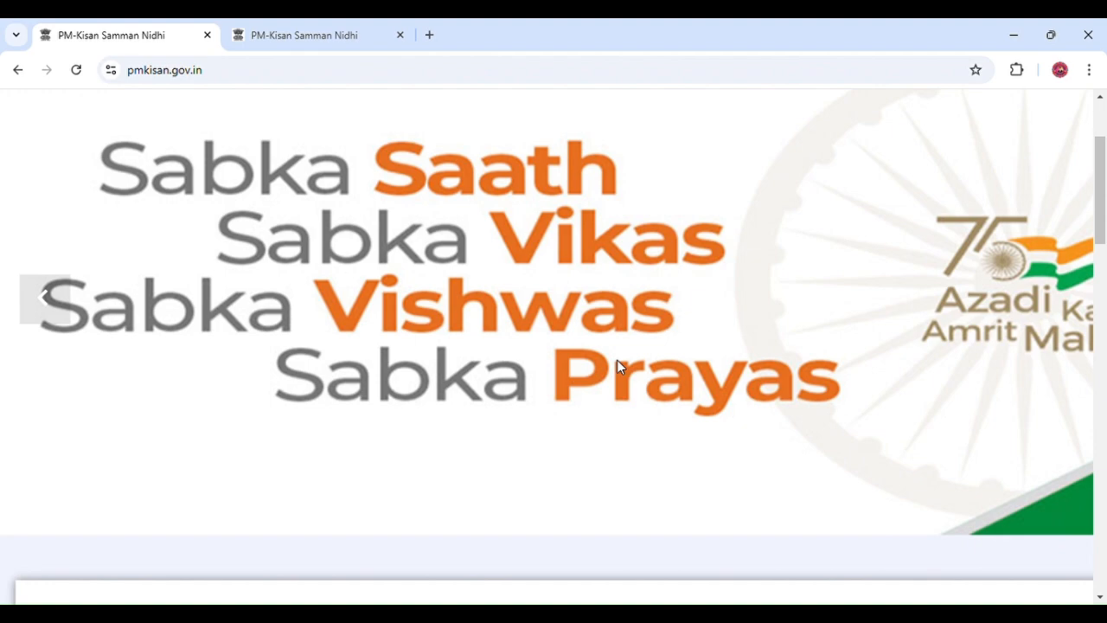
pyautogui.scroll(-1, 616, 360)
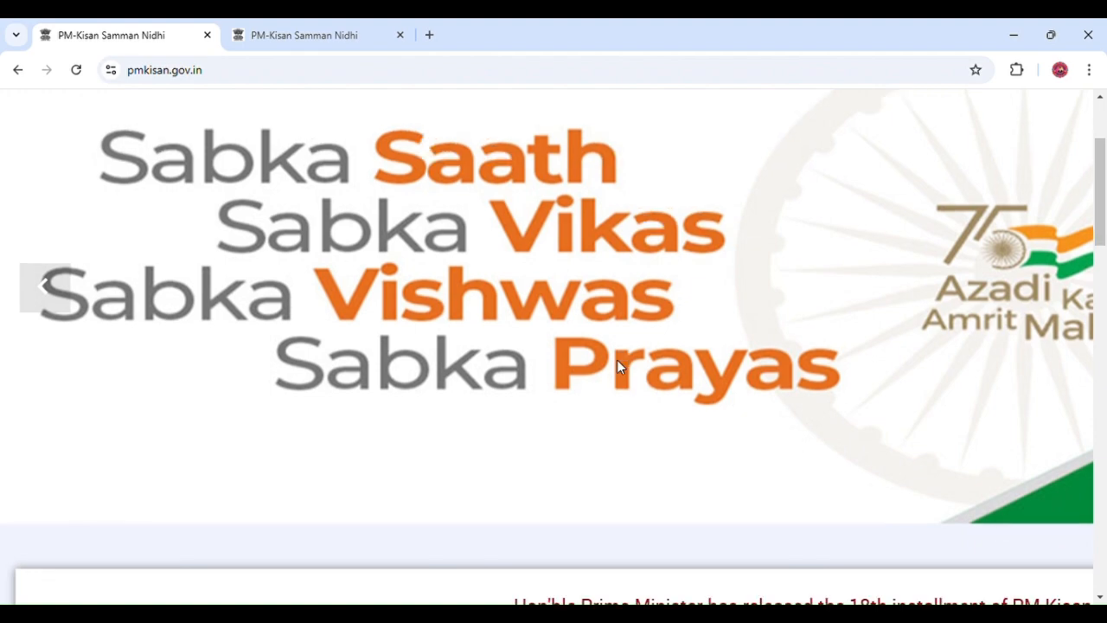
pyautogui.scroll(1, 616, 359)
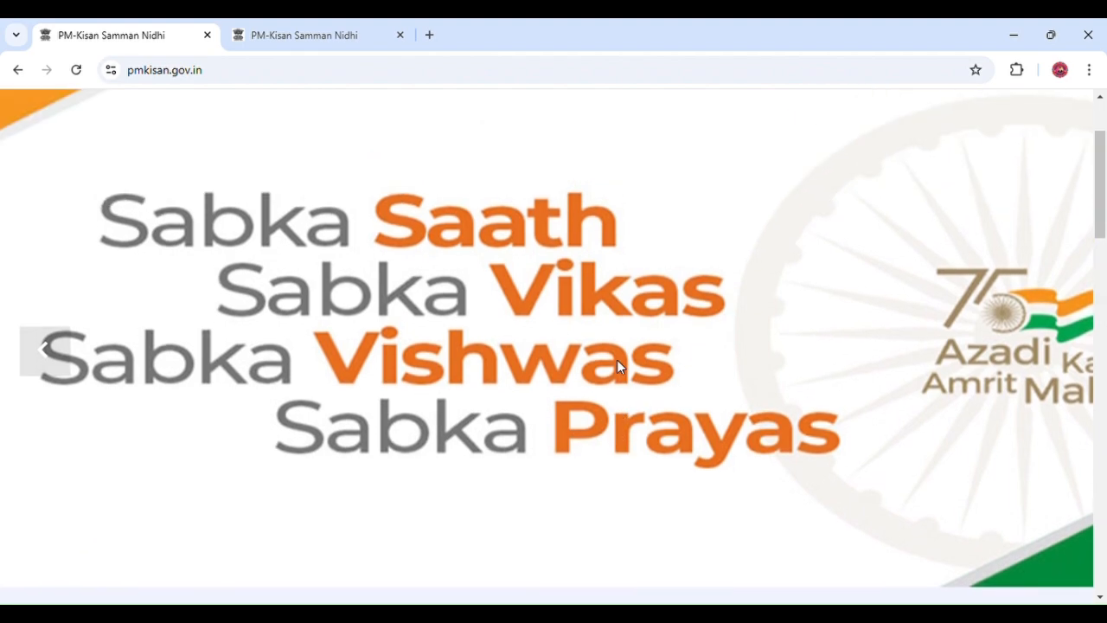
pyautogui.scroll(-8, 617, 359)
pyautogui.scroll(9, 617, 365)
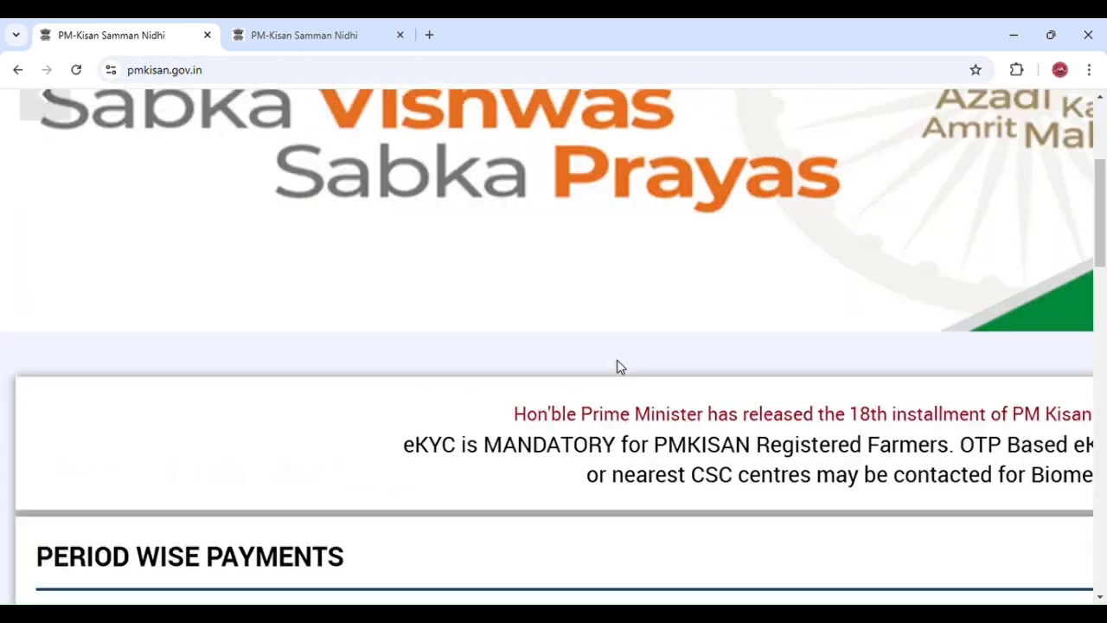
pyautogui.scroll(-8, 618, 365)
pyautogui.scroll(9, 618, 366)
pyautogui.scroll(-6, 618, 366)
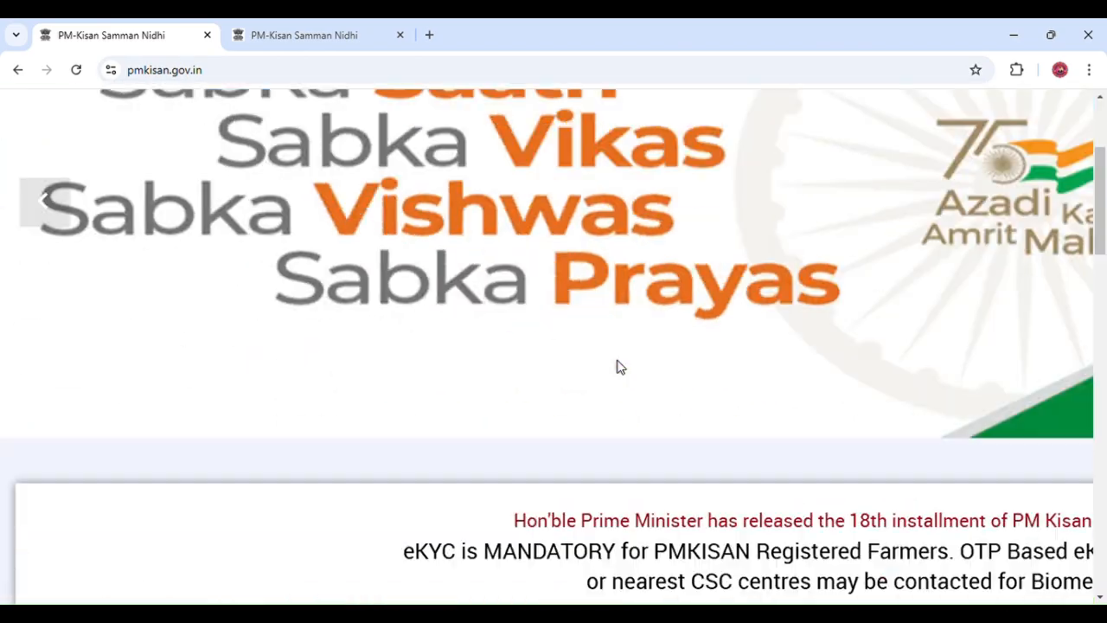
pyautogui.scroll(-4, 618, 366)
pyautogui.scroll(9, 618, 366)
pyautogui.scroll(2, 617, 366)
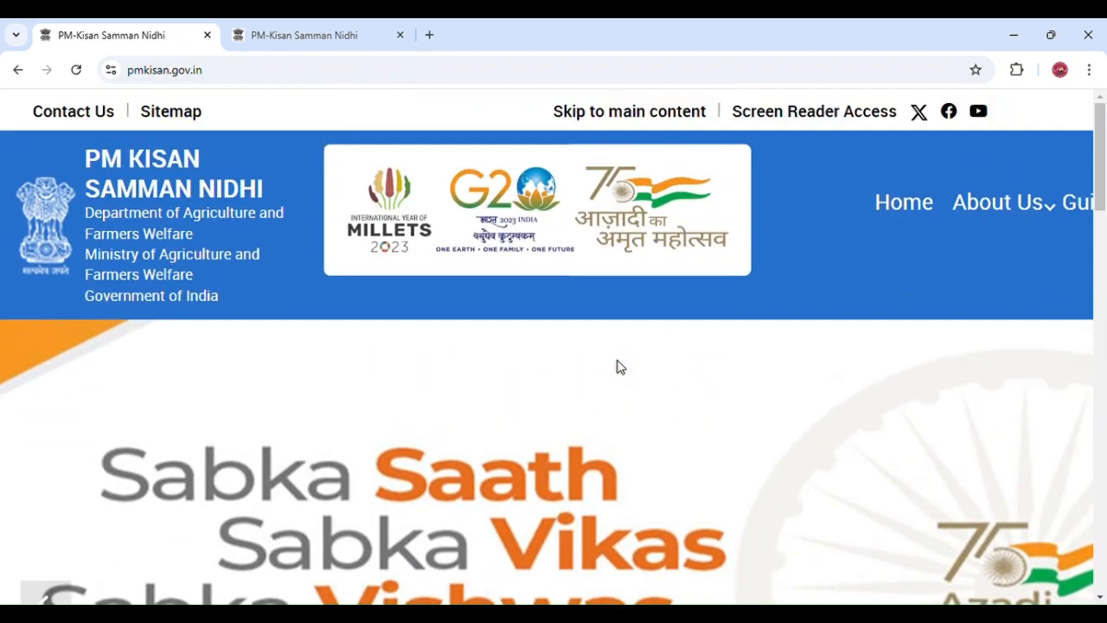
pyautogui.scroll(-6, 619, 366)
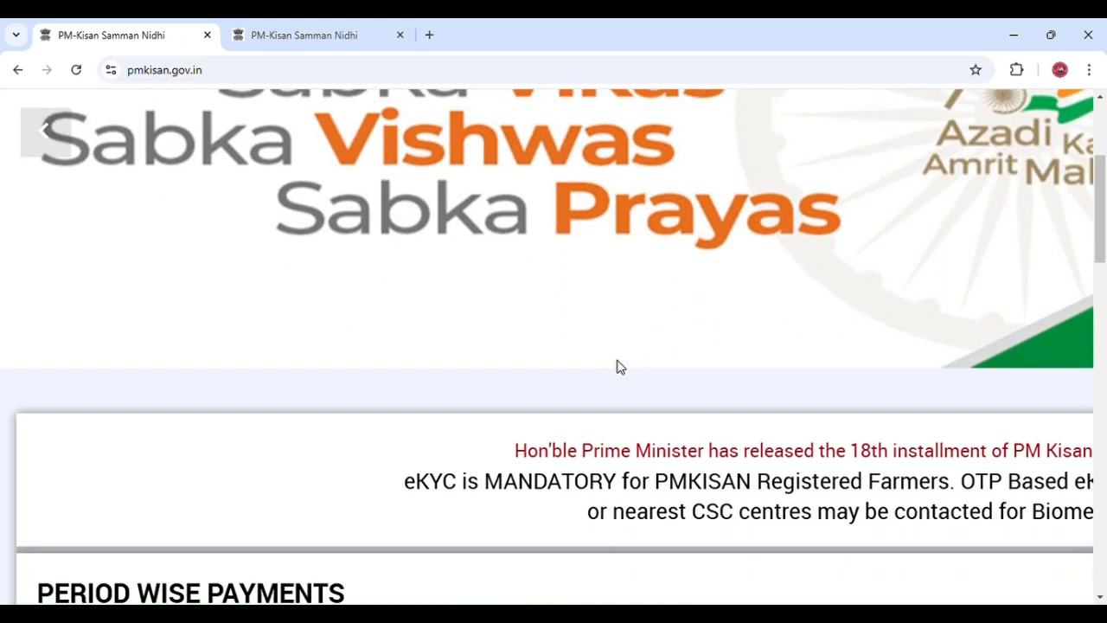
pyautogui.hscroll(8, 619, 366)
pyautogui.scroll(5, 619, 366)
pyautogui.scroll(-5, 619, 366)
pyautogui.scroll(-5, 619, 366)
pyautogui.hscroll(-3, 619, 366)
pyautogui.scroll(10, 619, 365)
pyautogui.scroll(-3, 619, 366)
pyautogui.hscroll(2, 619, 365)
pyautogui.scroll(3, 619, 365)
pyautogui.hscroll(-2, 619, 365)
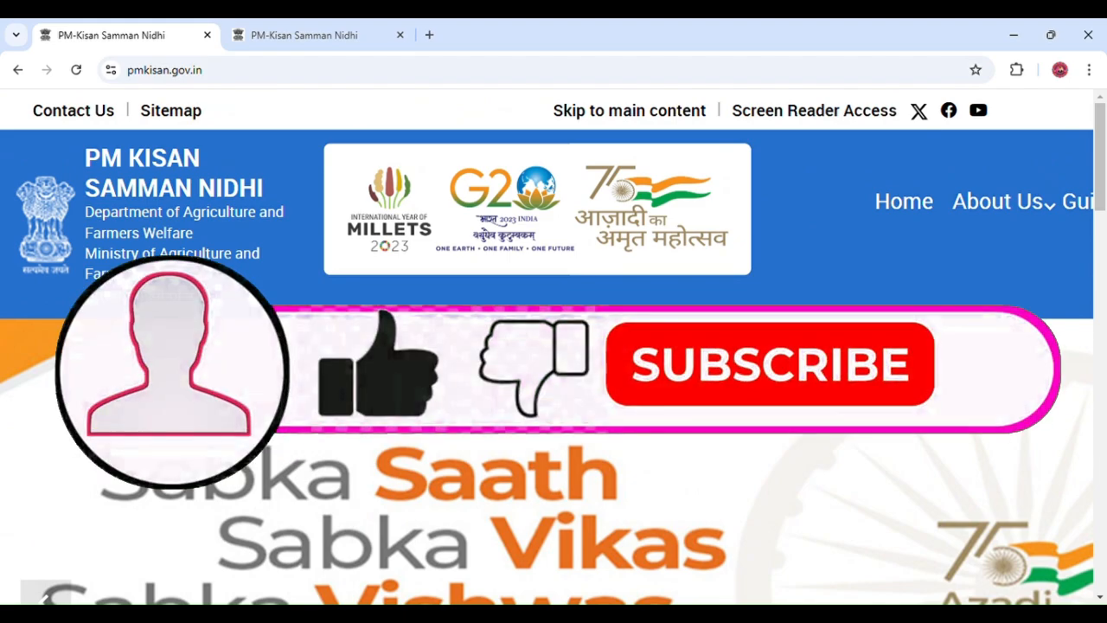
pyautogui.scroll(-6, 619, 365)
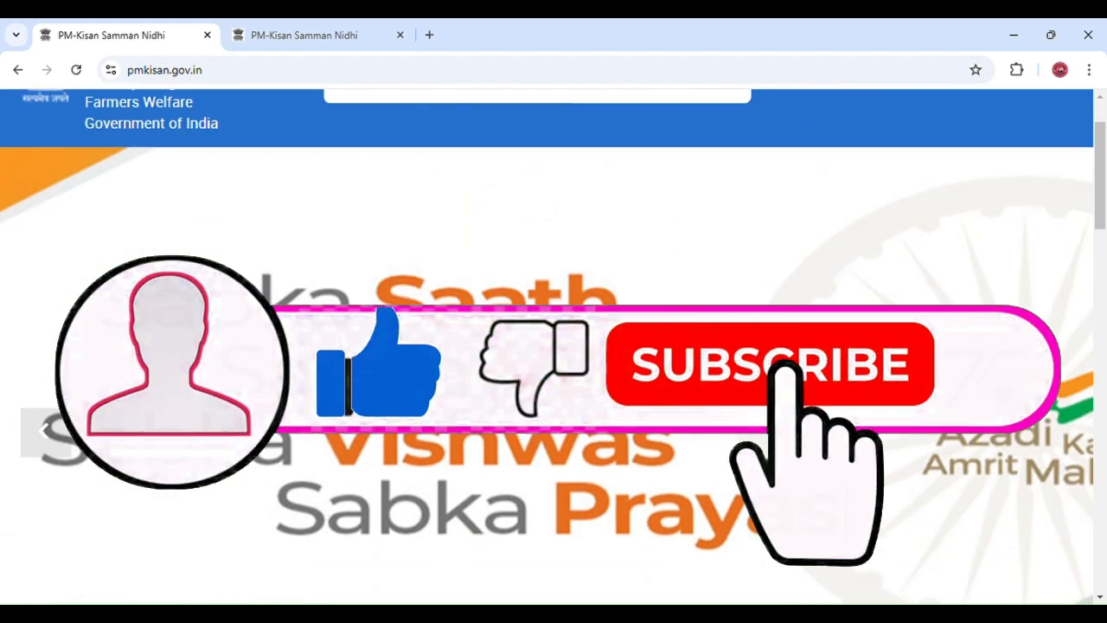
pyautogui.scroll(3, 619, 366)
pyautogui.scroll(3, 619, 366)
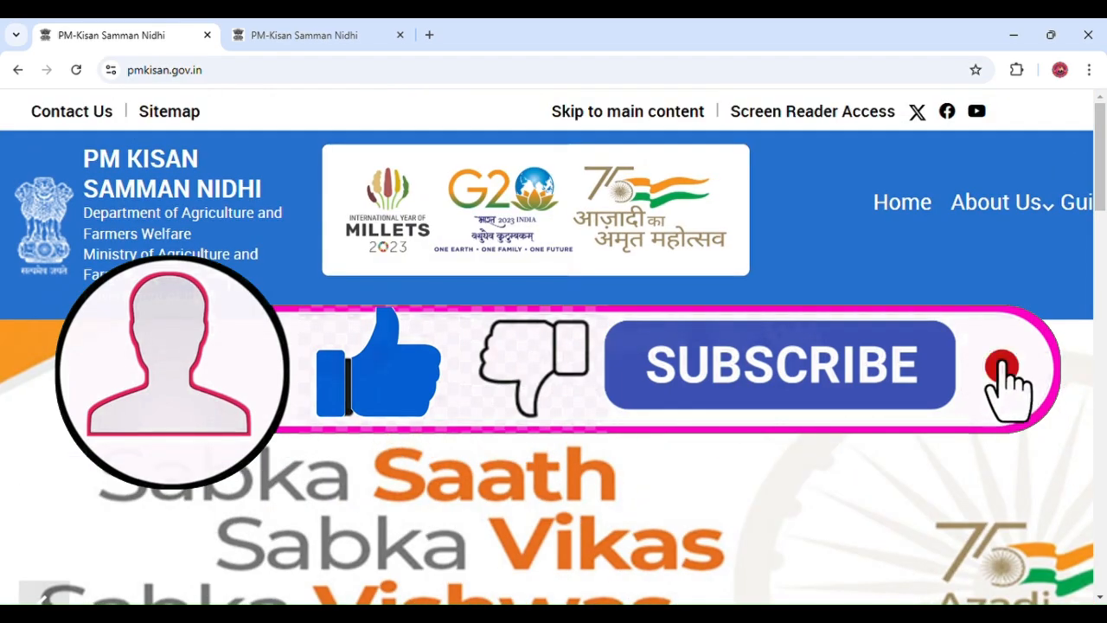
pyautogui.hscroll(5, 619, 365)
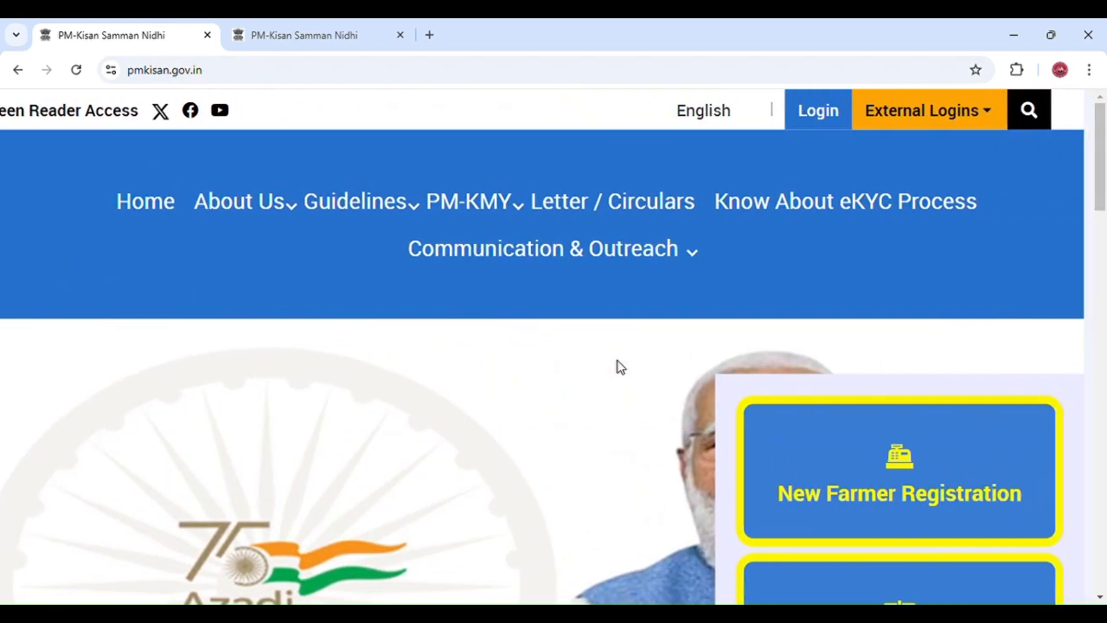
pyautogui.hscroll(-8, 619, 366)
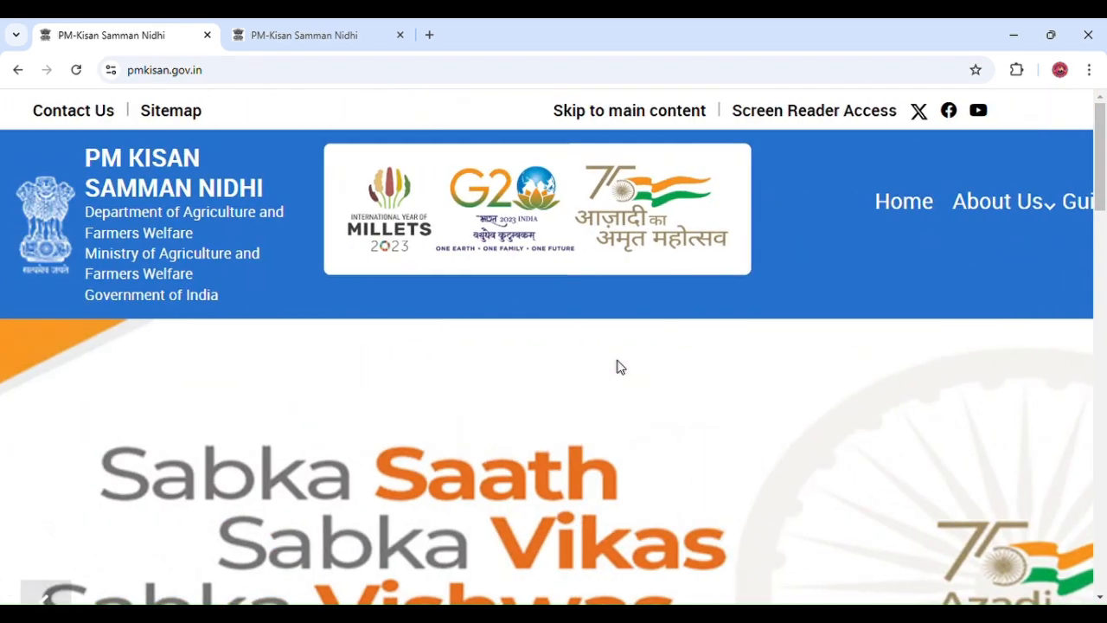
pyautogui.scroll(-5, 616, 367)
pyautogui.scroll(5, 616, 367)
pyautogui.scroll(-5, 615, 367)
pyautogui.scroll(5, 615, 366)
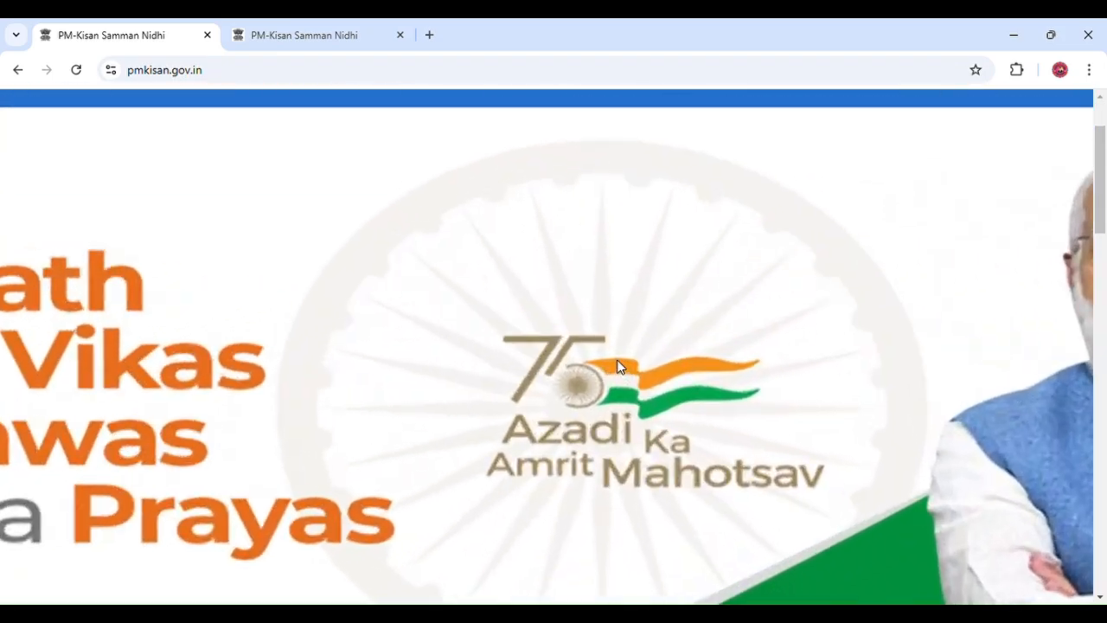
pyautogui.scroll(-4, 616, 367)
pyautogui.hscroll(3, 617, 366)
pyautogui.scroll(-10, 616, 366)
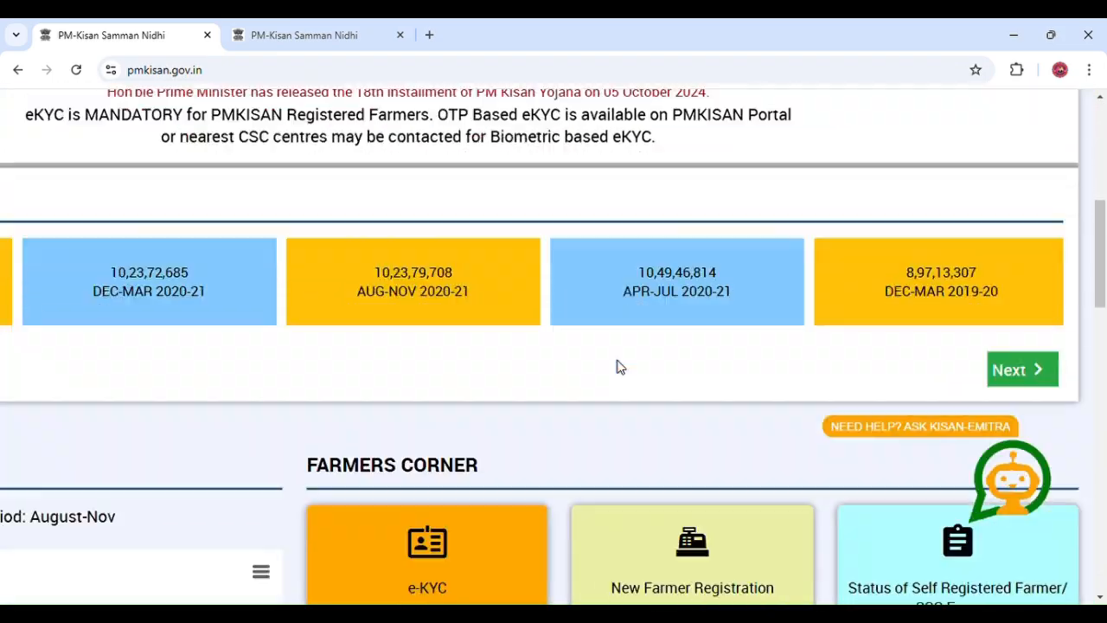
pyautogui.scroll(-1, 616, 366)
pyautogui.scroll(1, 616, 366)
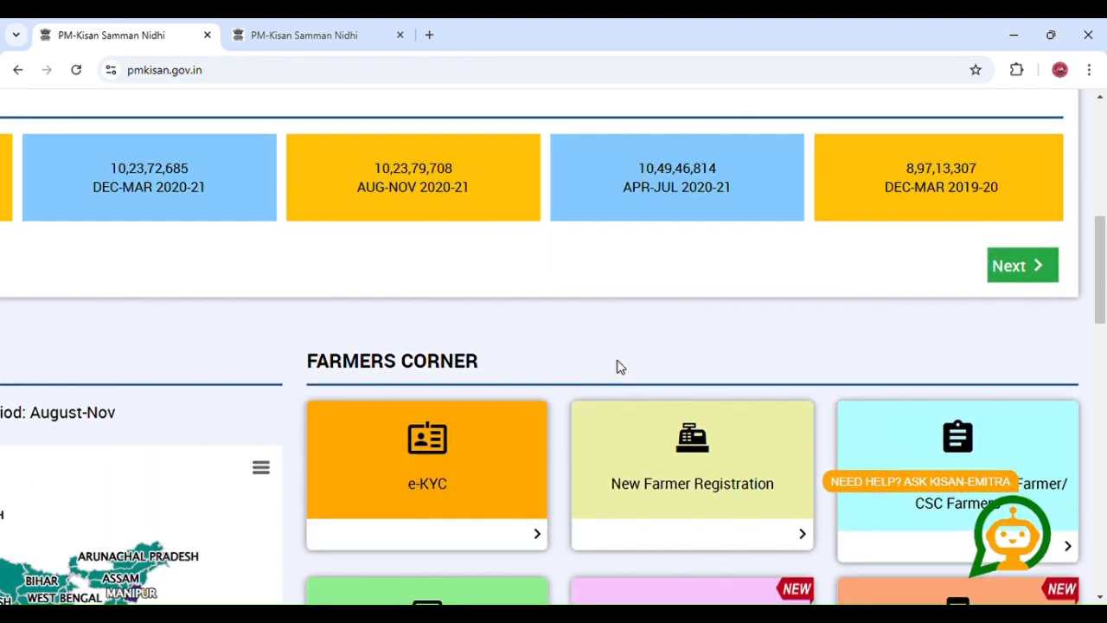
pyautogui.scroll(-1, 616, 366)
pyautogui.scroll(-4, 617, 365)
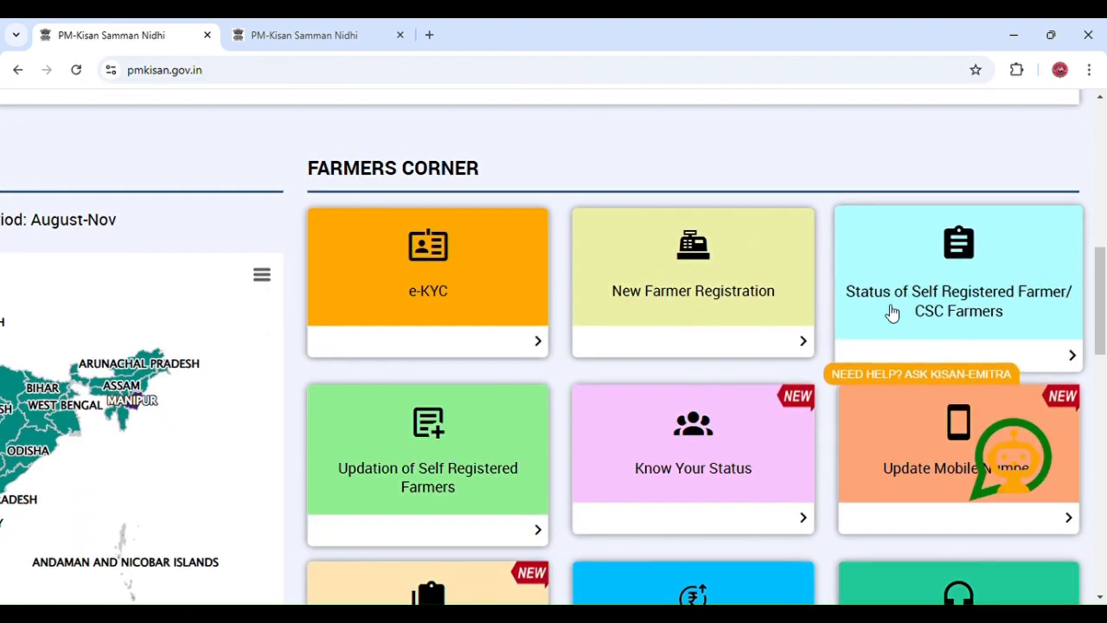
pyautogui.click(893, 313)
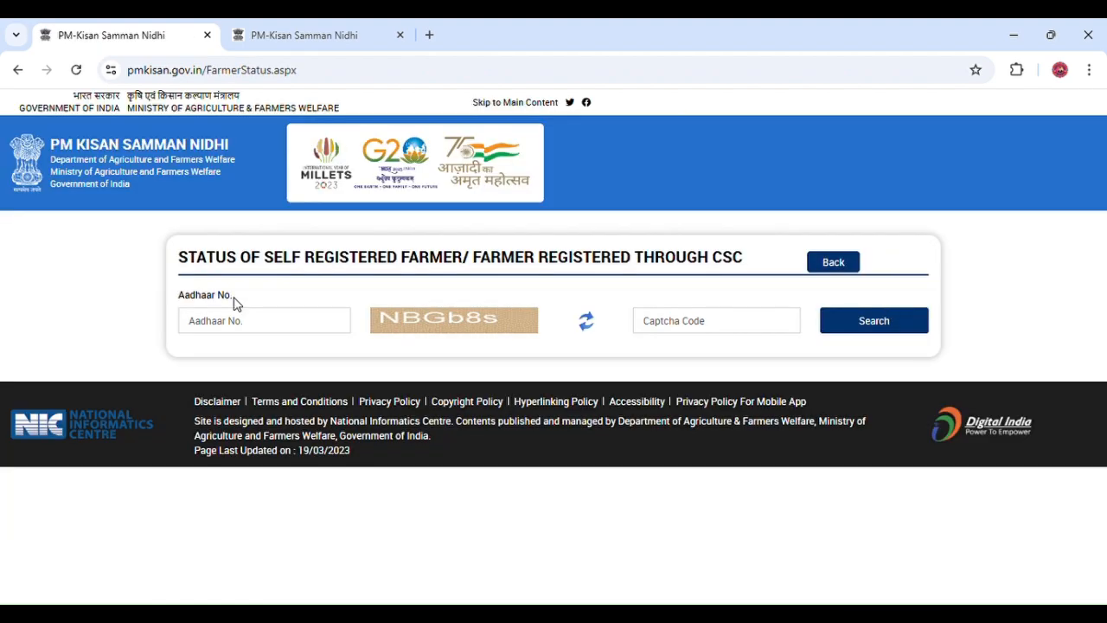
# - Try the Aadhaar and captcha fields, then switch to the Know Your Status page instead
pyautogui.click(236, 322)
pyautogui.click(659, 332)
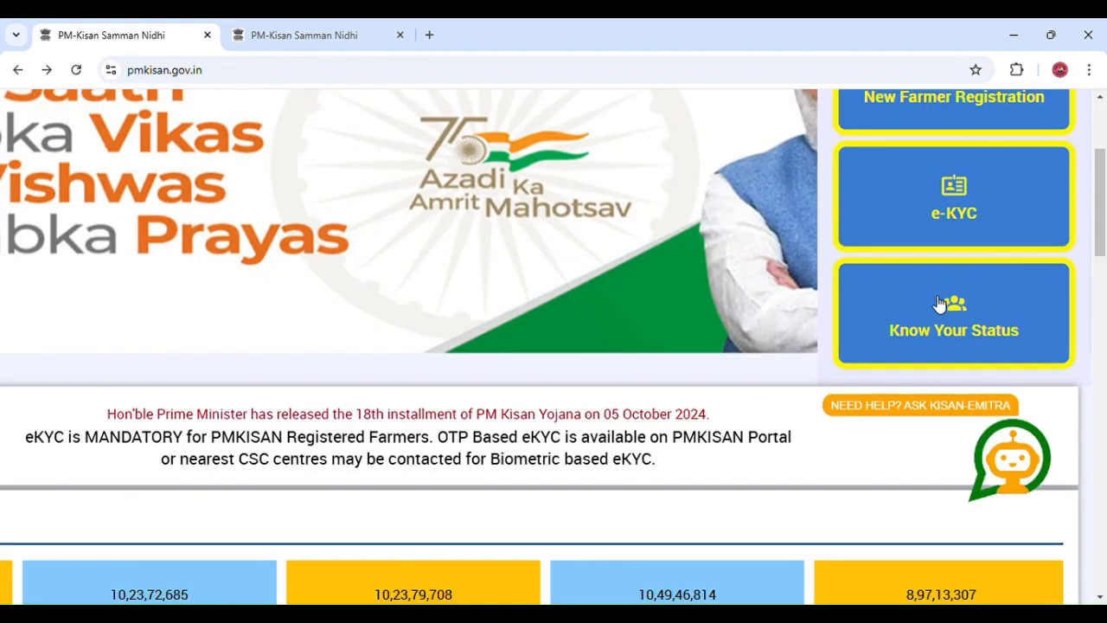
pyautogui.click(934, 302)
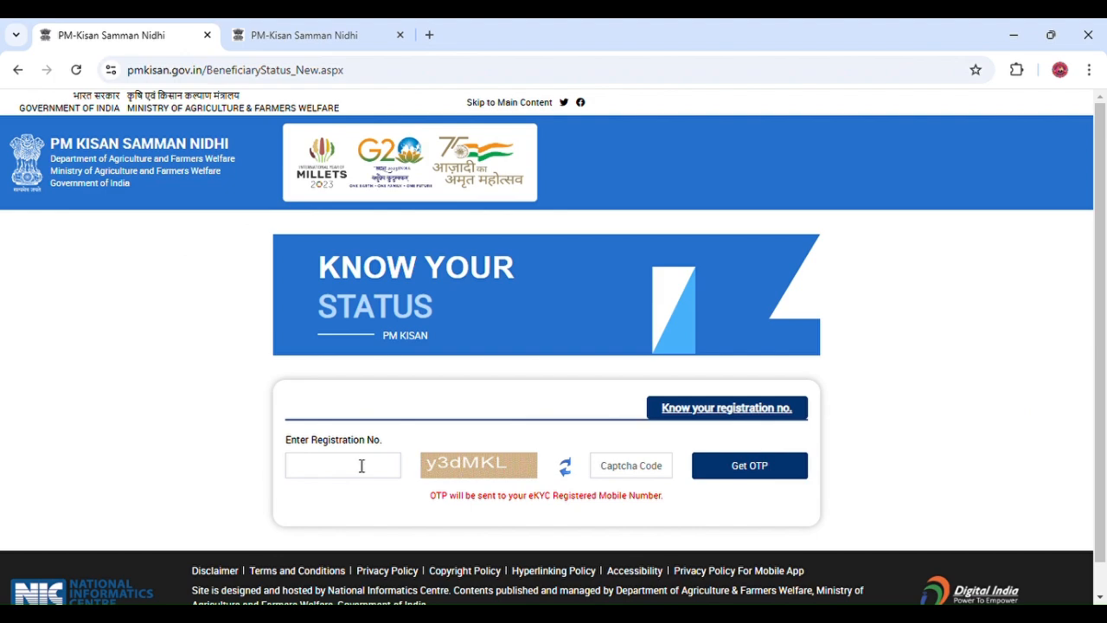
# - Go back from BeneficiaryStatus_New.aspx to the pmkisan.gov.in home page with Alt+Left
pyautogui.hotkey('alt', 'Left')
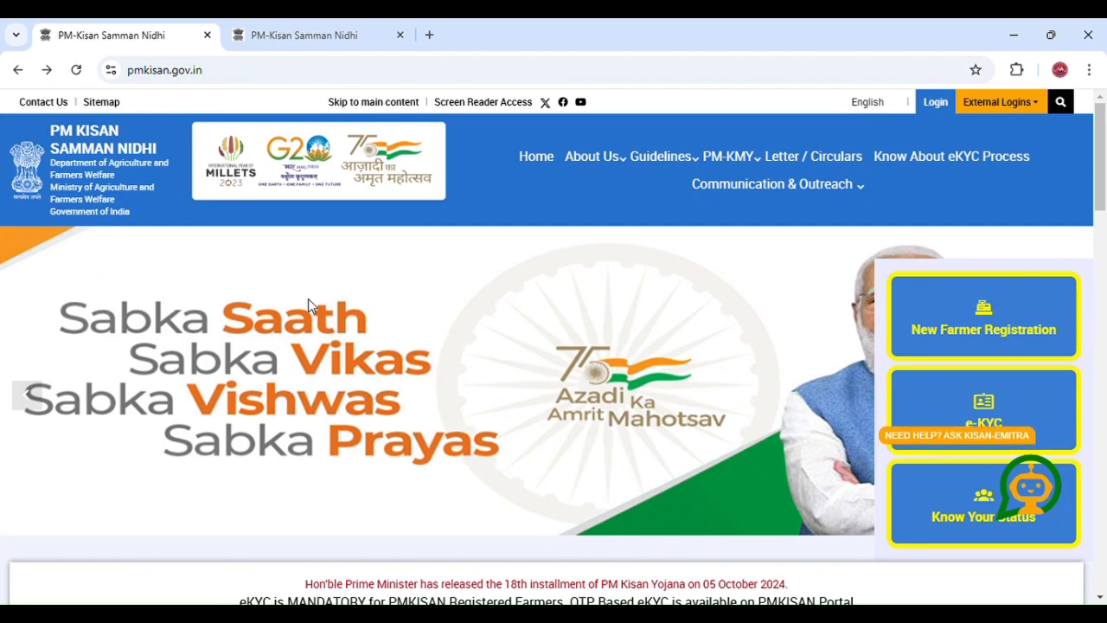
pyautogui.scroll(-2, 310, 305)
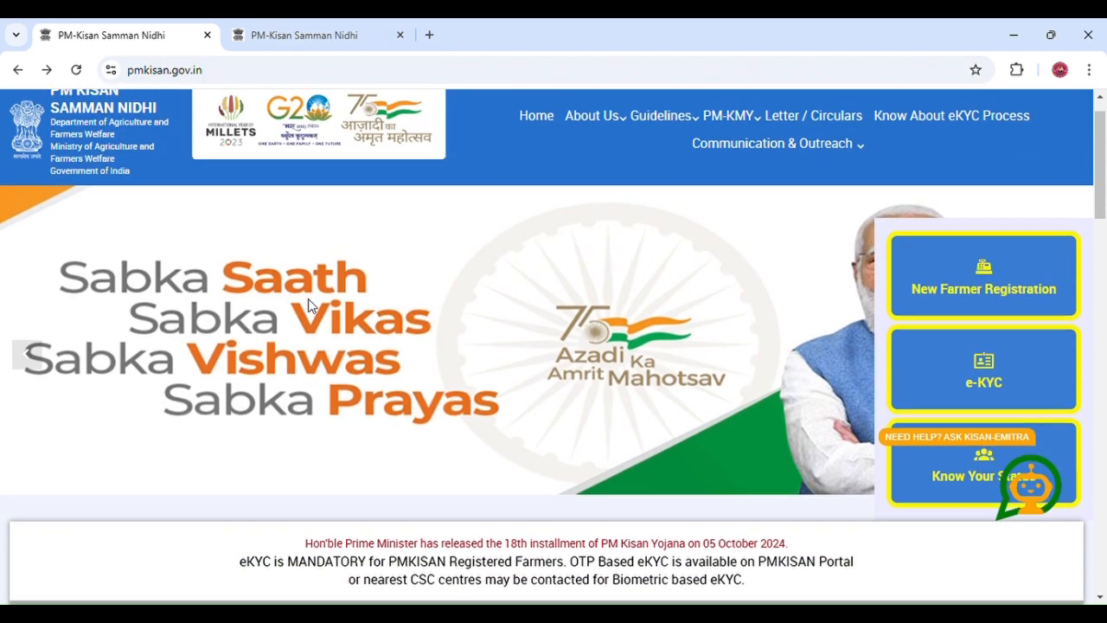
pyautogui.scroll(-10, 545, 354)
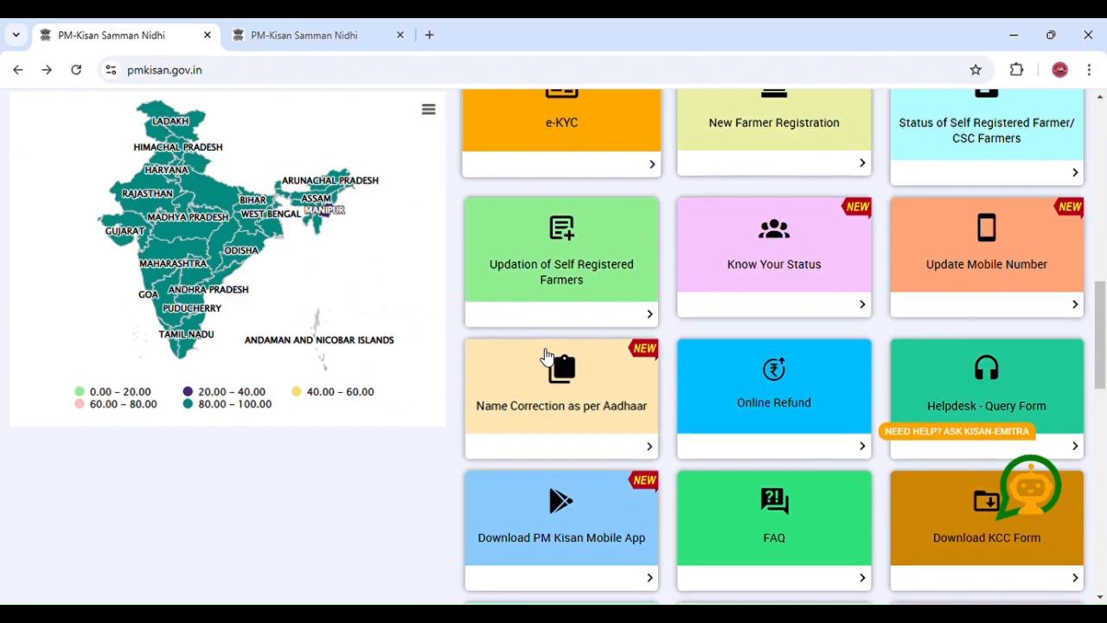
pyautogui.scroll(2, 545, 355)
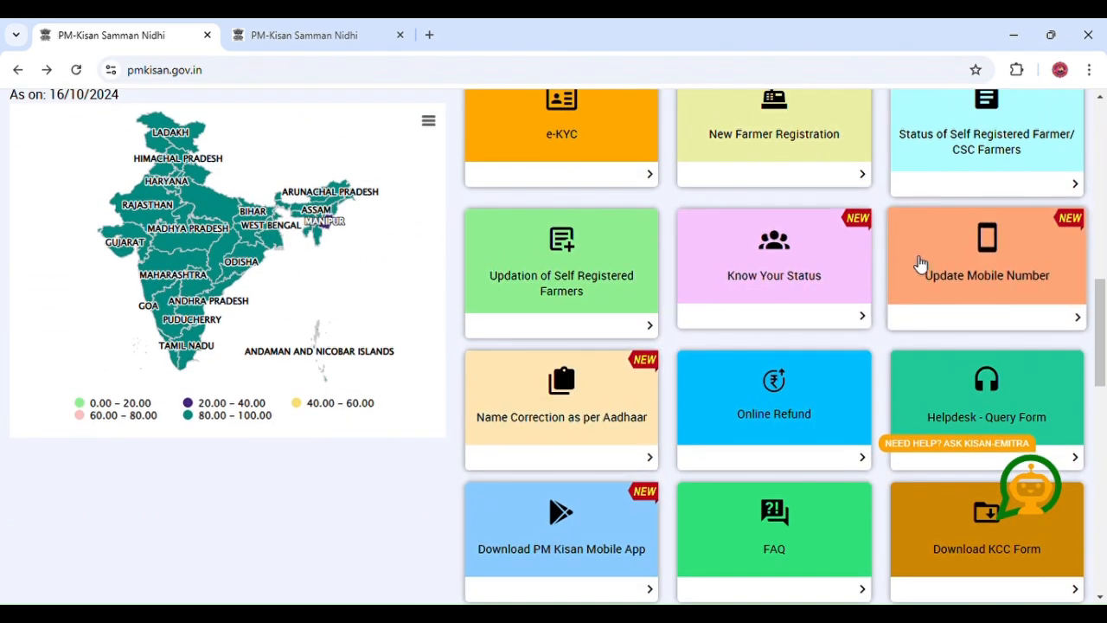
pyautogui.scroll(1, 920, 265)
pyautogui.scroll(5, 920, 264)
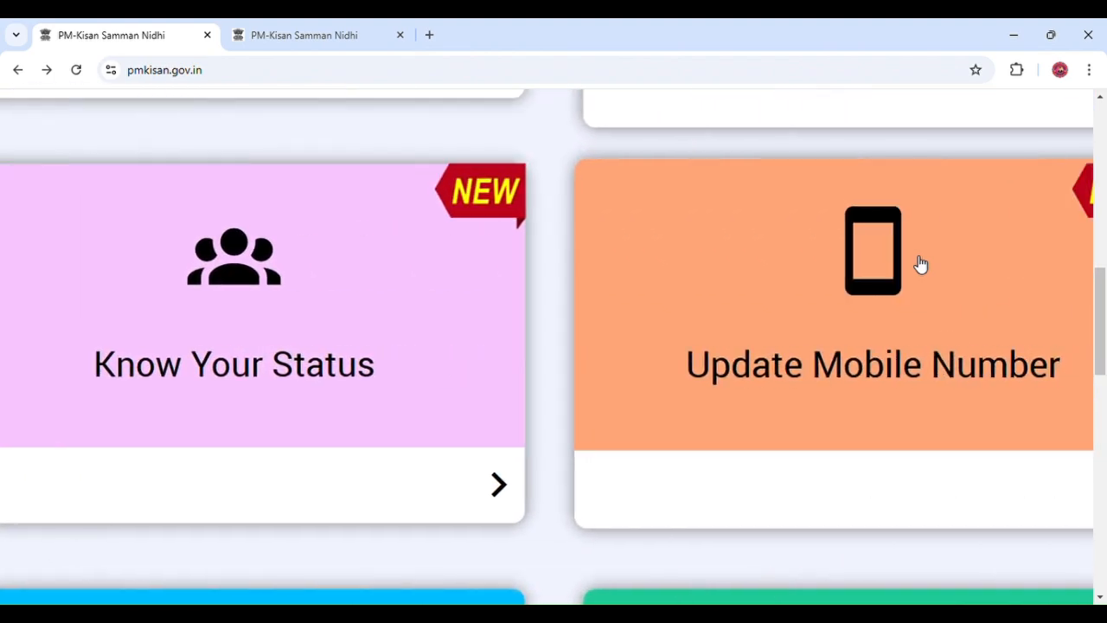
# - Open Update Mobile Number, then move to the Know Your Registration Number search by mobile
pyautogui.click(718, 321)
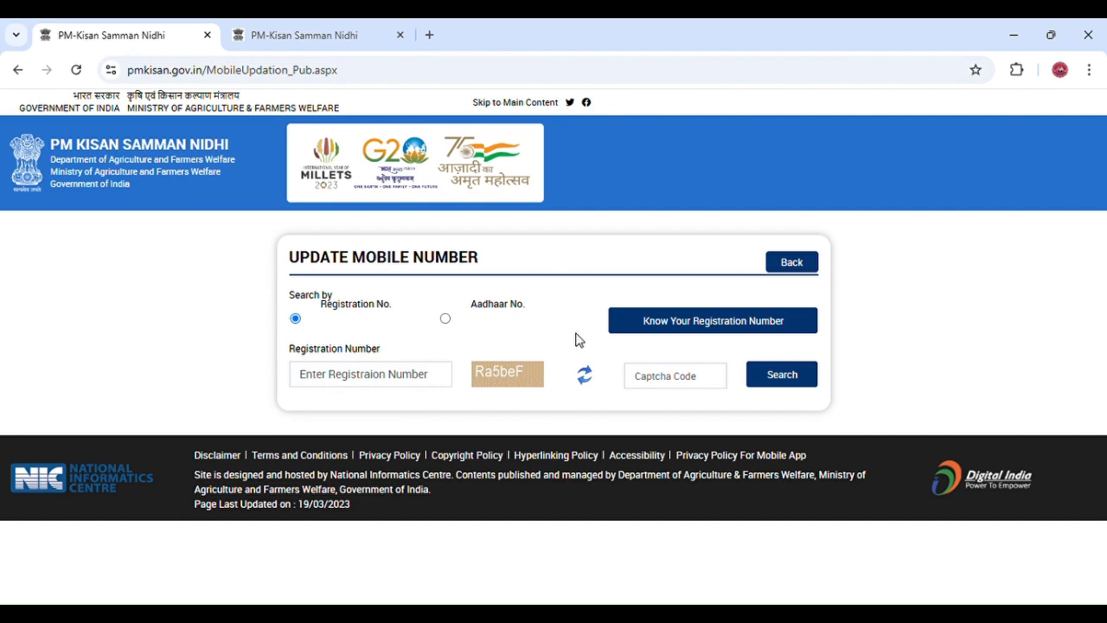
pyautogui.scroll(5, 578, 337)
pyautogui.hscroll(5, 578, 337)
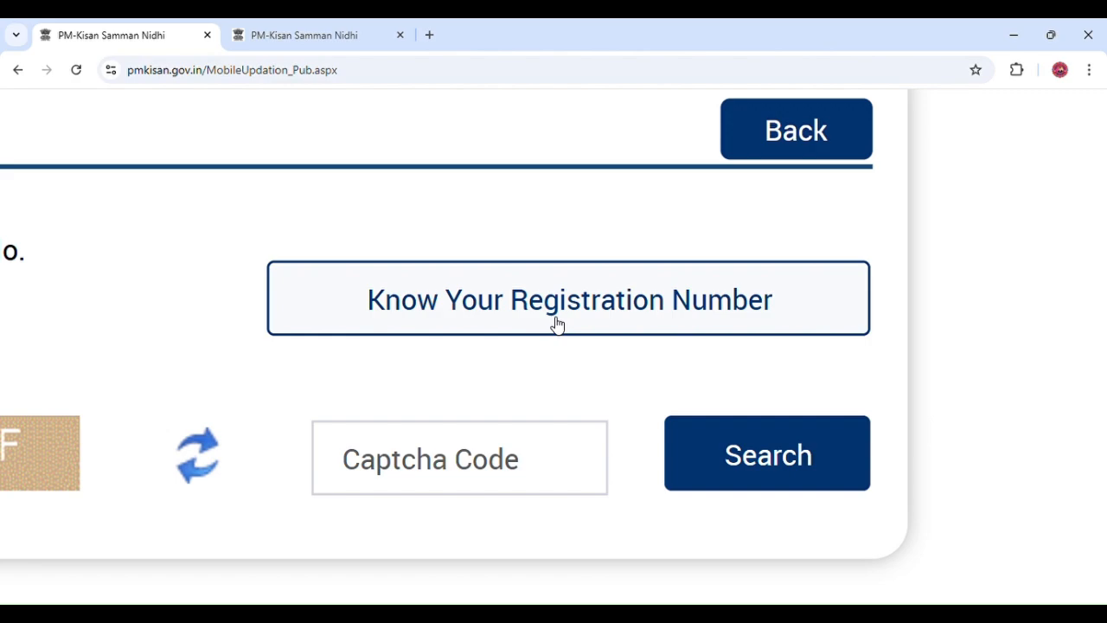
pyautogui.click(557, 324)
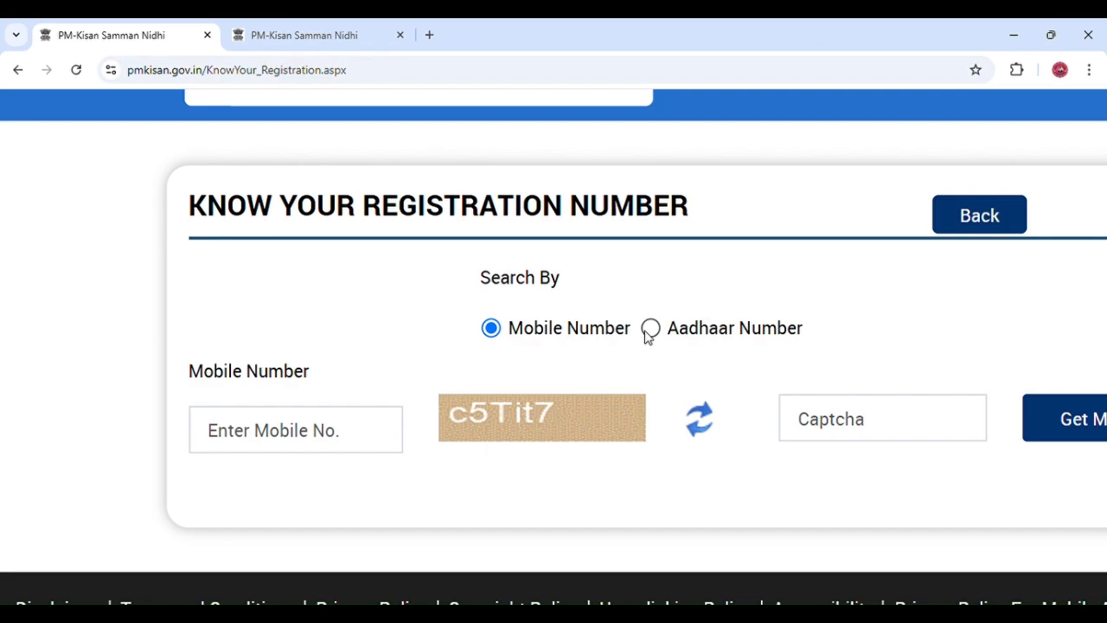
# - Enter the farmer's mobile number and the captcha, then request the mobile OTP
pyautogui.scroll(-3, 649, 337)
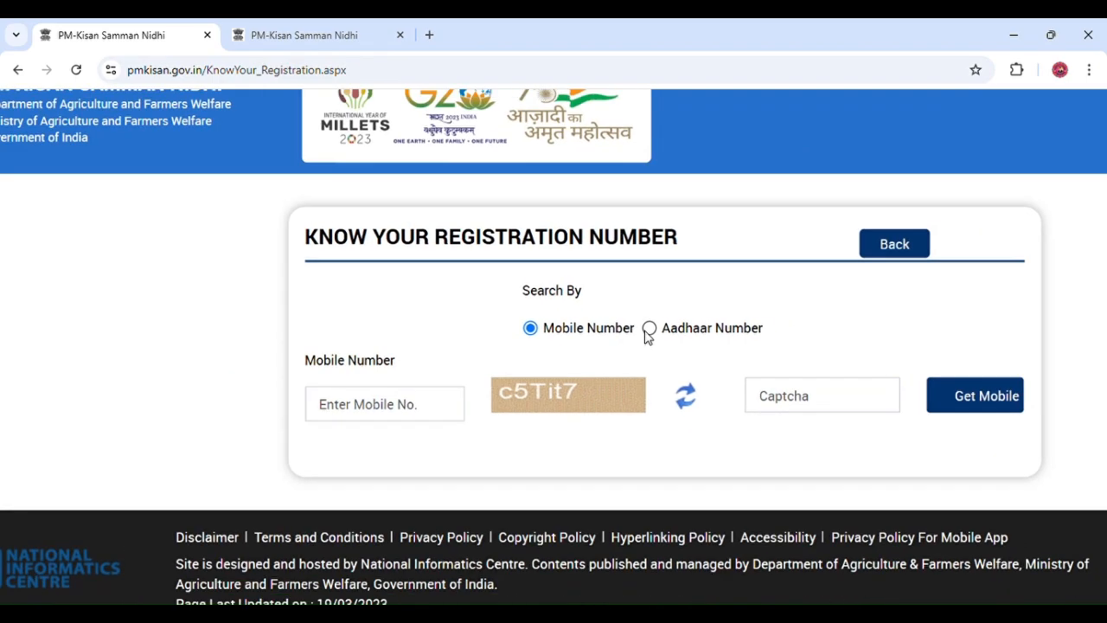
pyautogui.scroll(3, 648, 338)
pyautogui.hscroll(1, 648, 337)
pyautogui.scroll(-2, 648, 338)
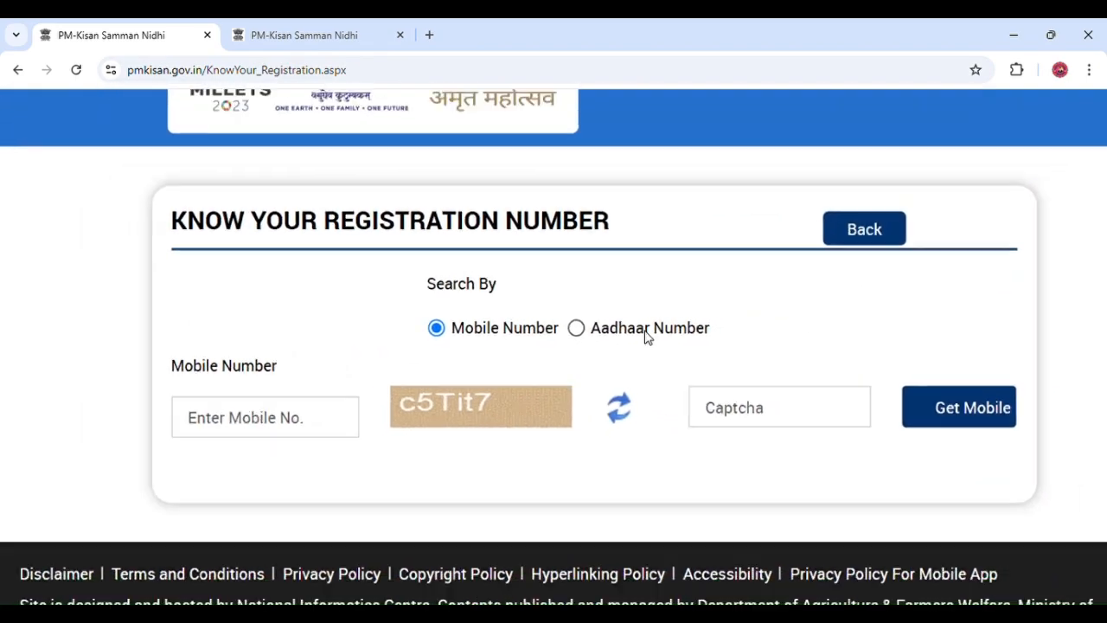
pyautogui.scroll(3, 649, 338)
pyautogui.scroll(-3, 648, 337)
pyautogui.scroll(-1, 648, 337)
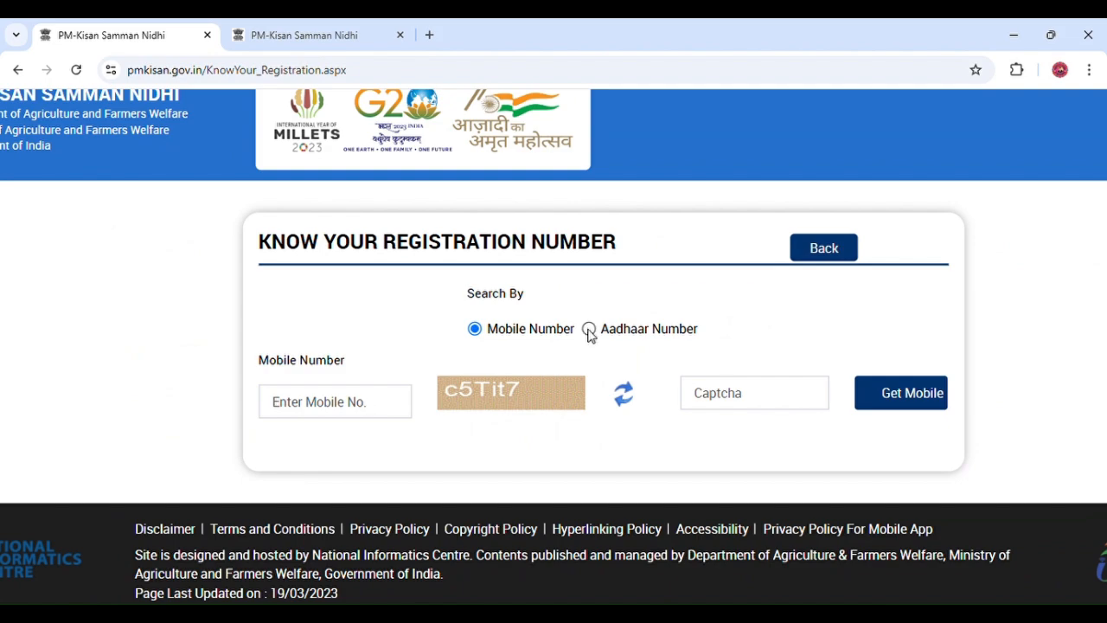
pyautogui.click(344, 406)
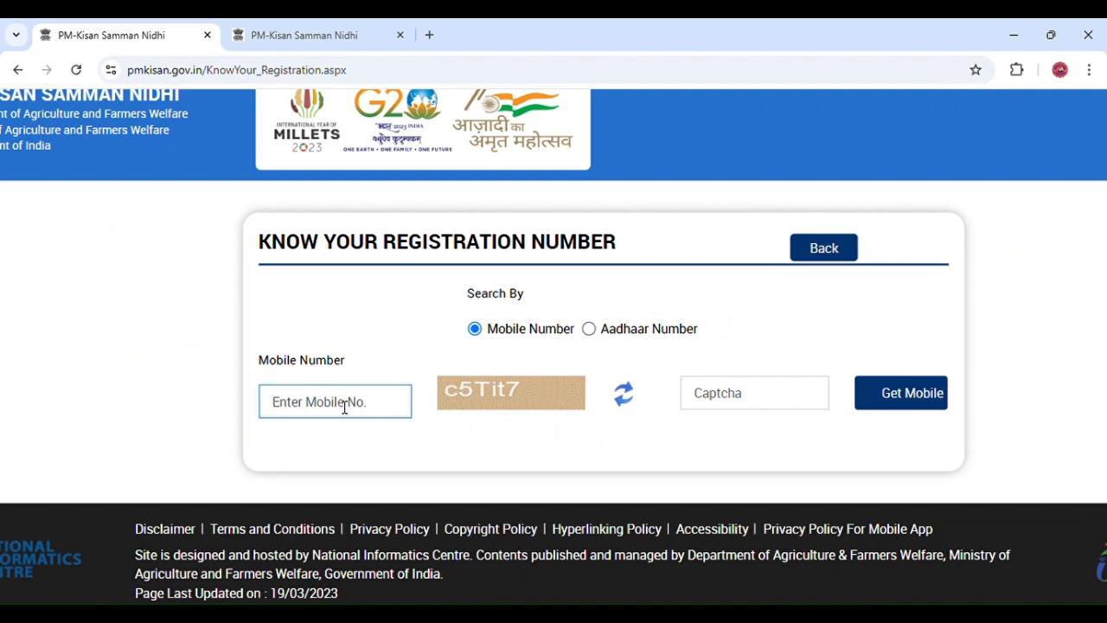
pyautogui.click(758, 399)
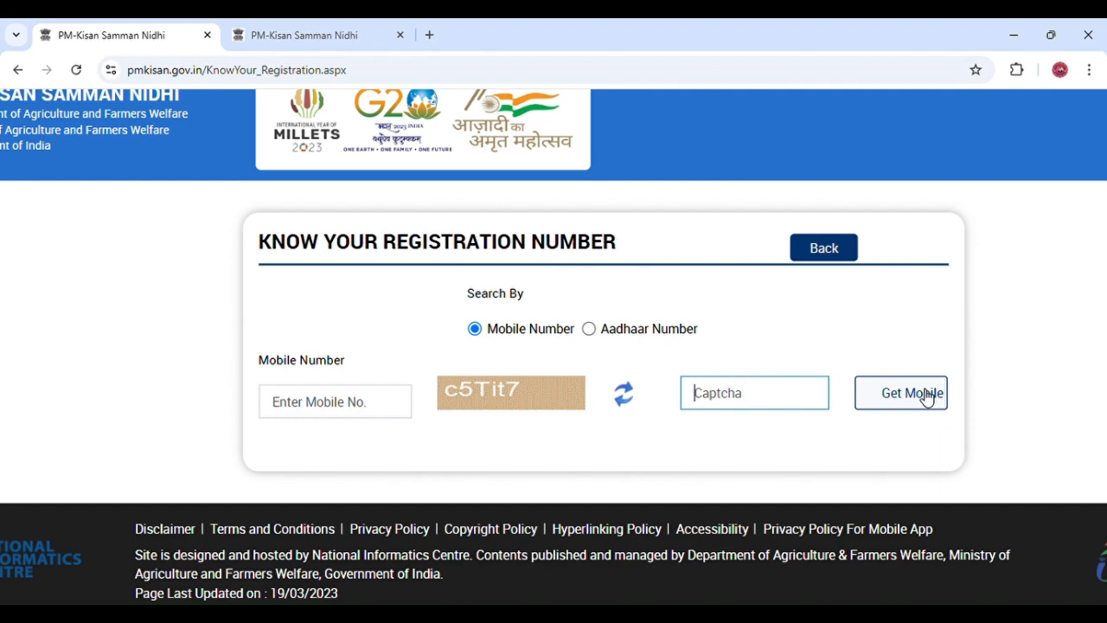
pyautogui.click(395, 400)
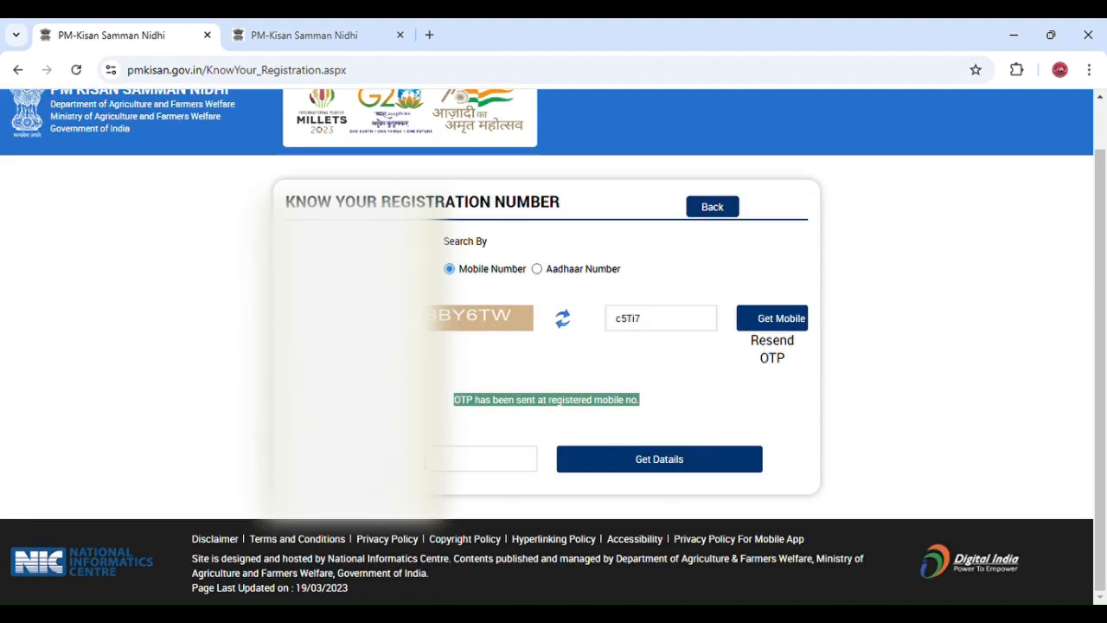
# - Enter the received OTP, get the details, and select the found registration number to copy
pyautogui.click(425, 462)
pyautogui.click(636, 471)
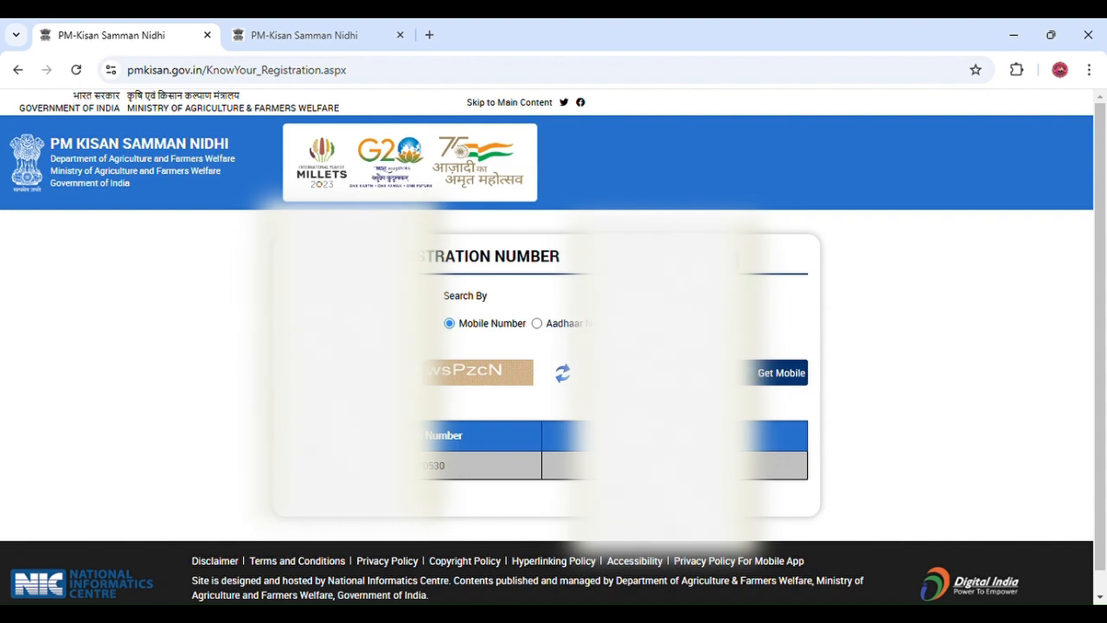
pyautogui.doubleClick(436, 471)
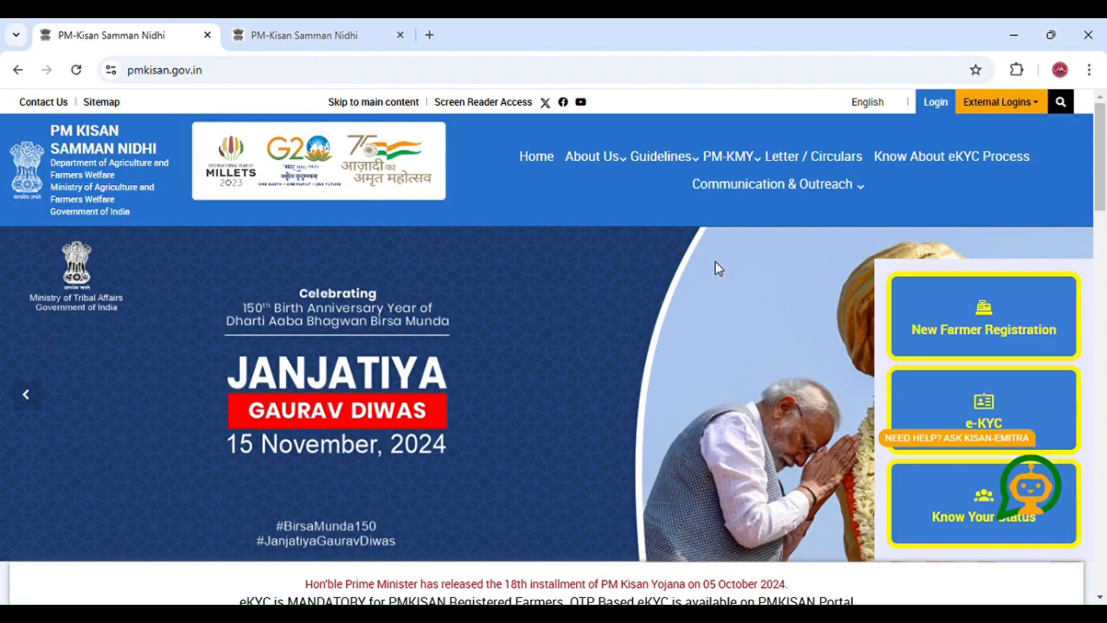
# - On Know Your Status, paste the registration number, enter the captcha code, and request an OTP
pyautogui.scroll(-2, 871, 358)
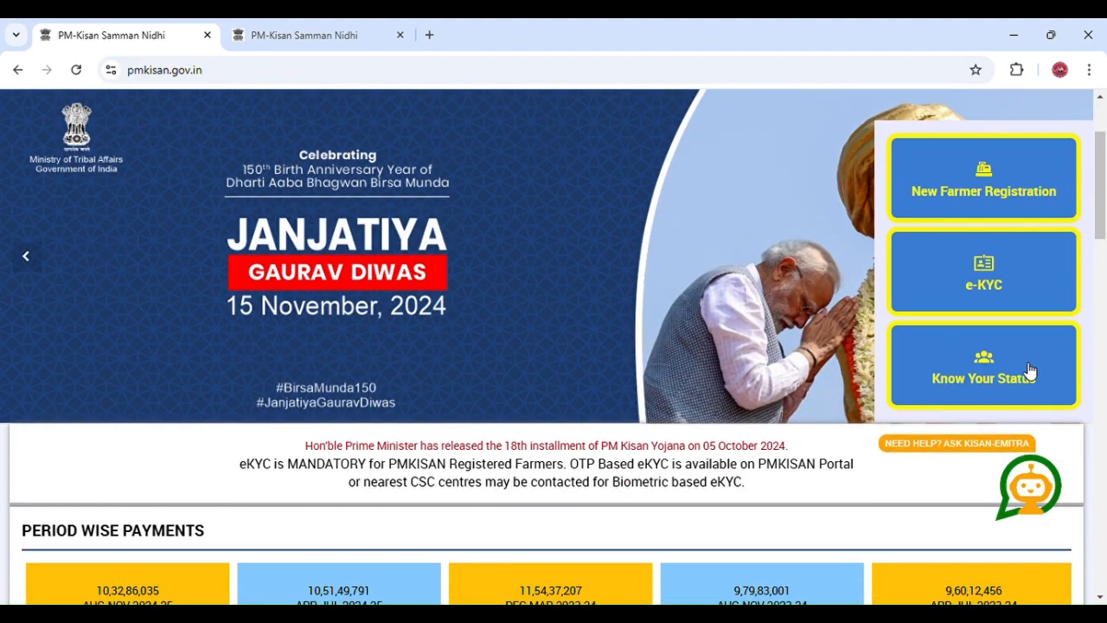
pyautogui.click(1029, 370)
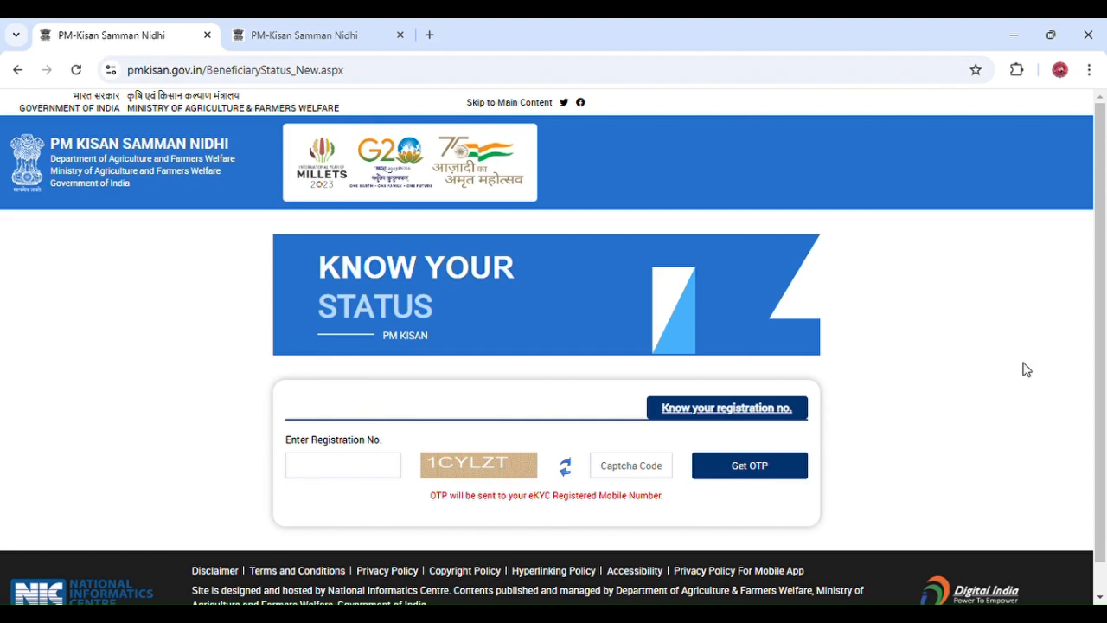
pyautogui.click(335, 471)
pyautogui.hotkey('ctrl', 'v')
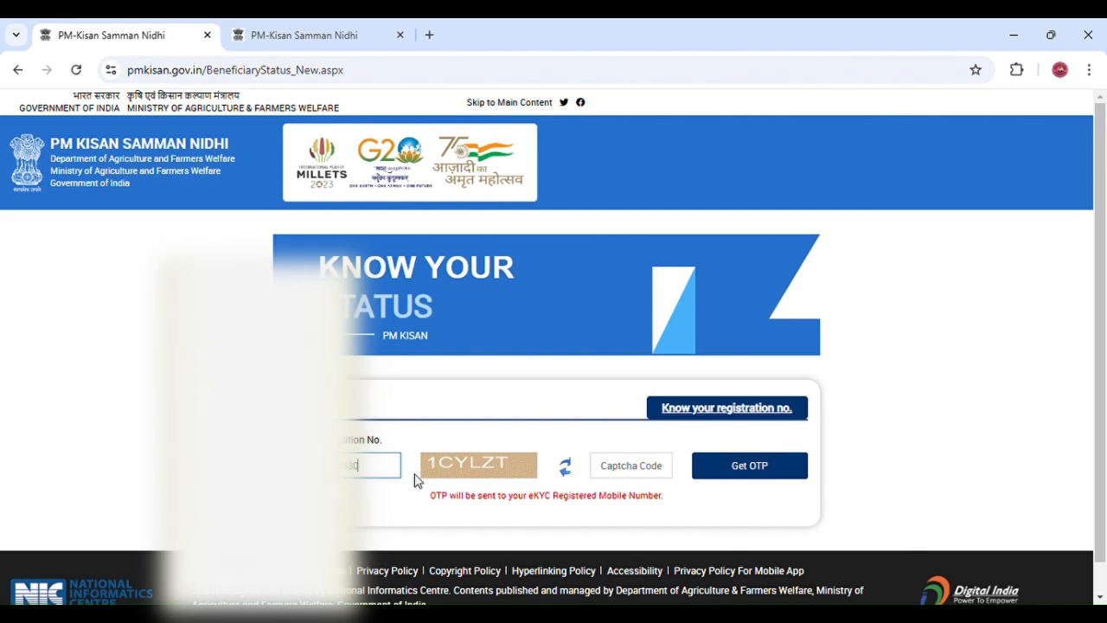
pyautogui.click(615, 477)
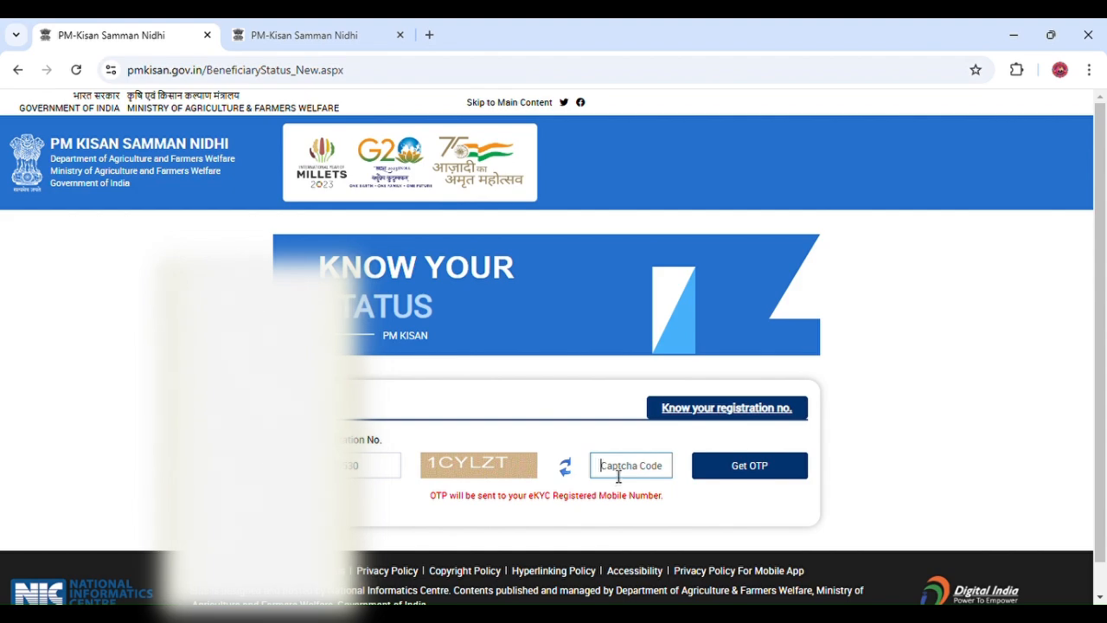
pyautogui.write('1')
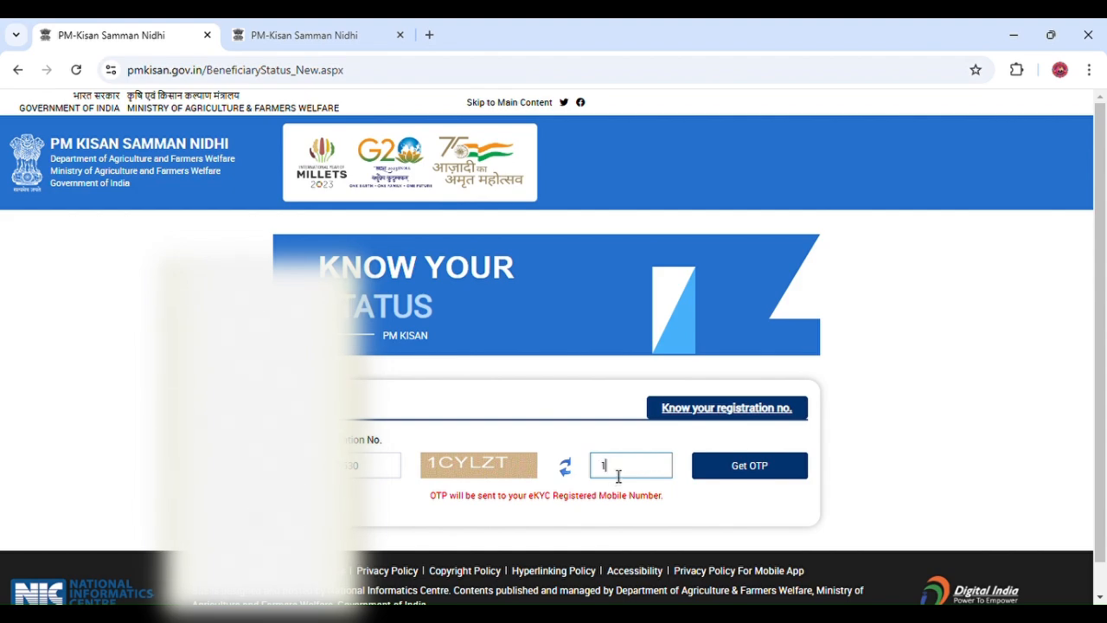
pyautogui.write('C')
pyautogui.write('Y')
pyautogui.write('LZT')
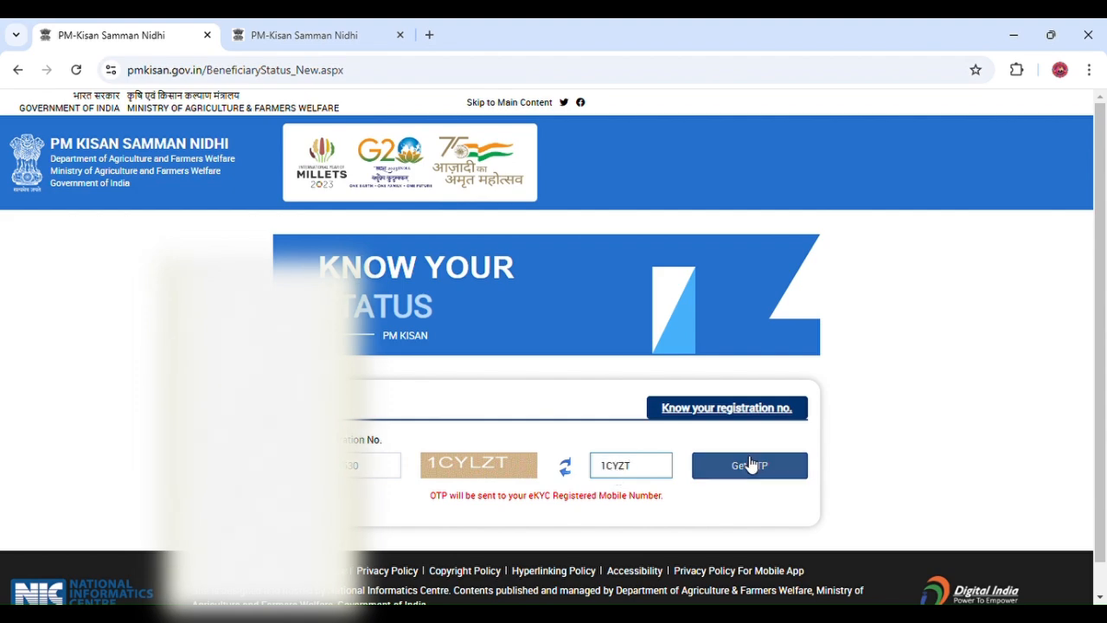
pyautogui.click(754, 463)
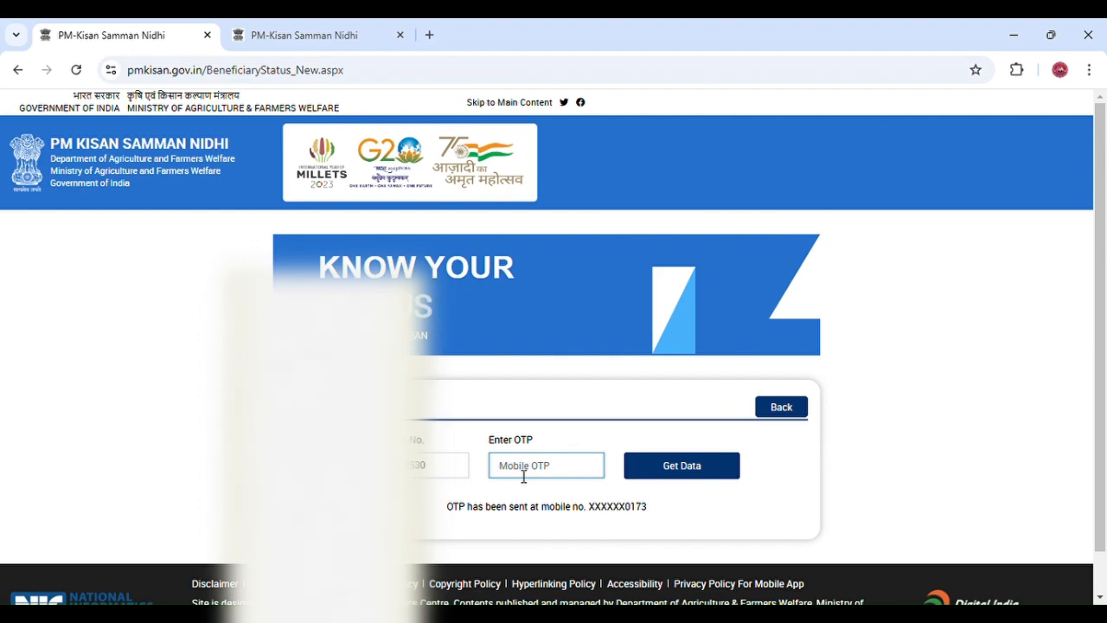
# - Submit the received OTP and review the status report's Aadhaar-mode payment credited 05/10/2024
pyautogui.click(692, 471)
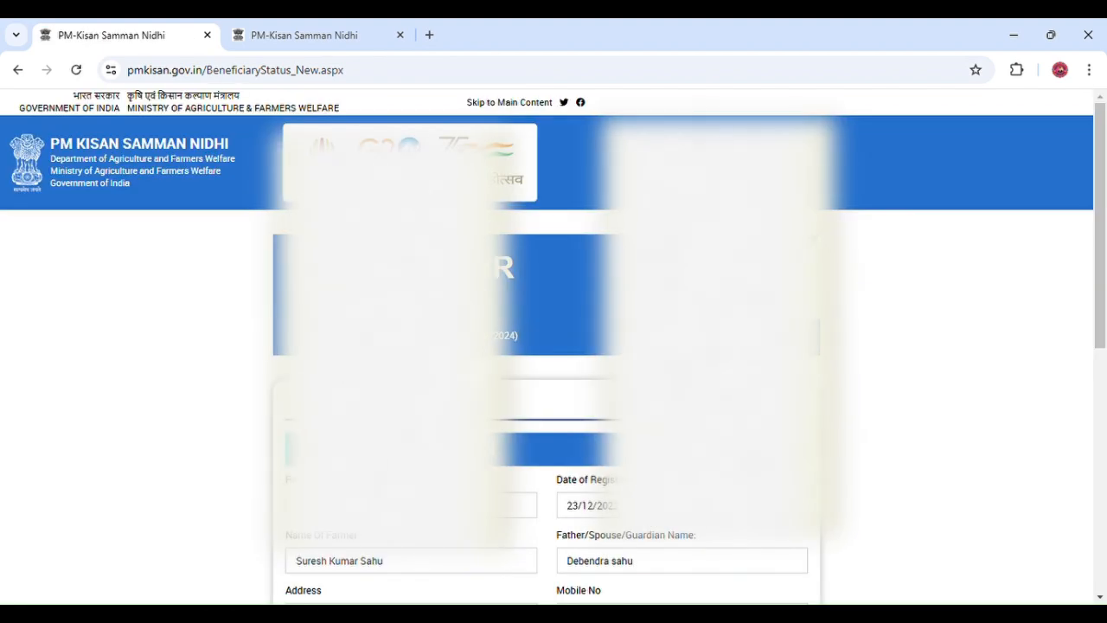
pyautogui.scroll(-5, 553, 346)
pyautogui.scroll(1, 553, 346)
pyautogui.scroll(-1, 554, 346)
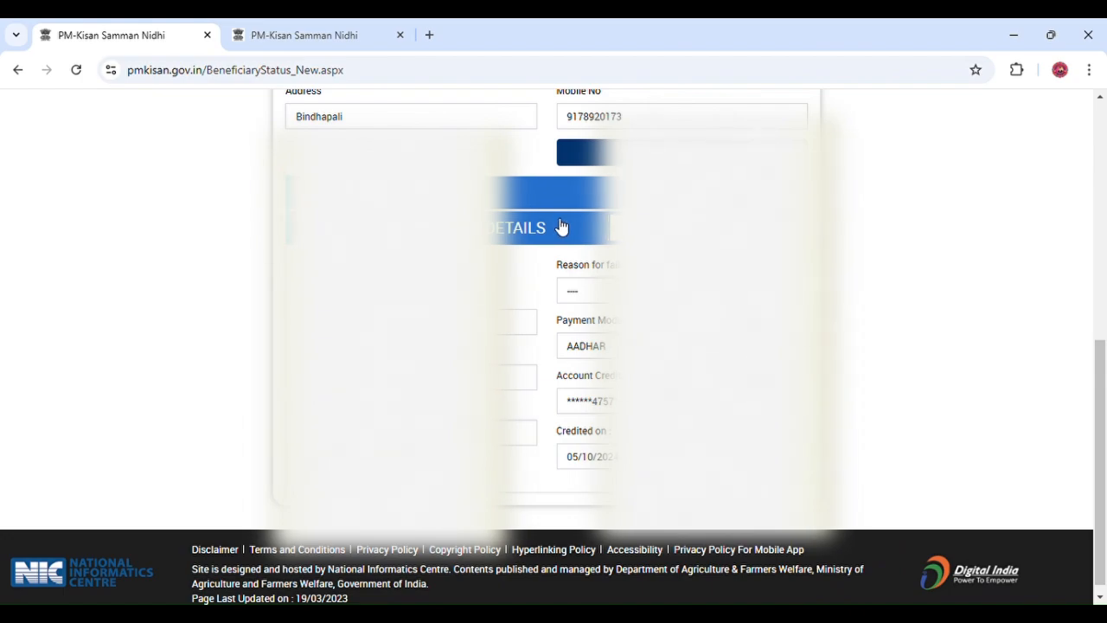
pyautogui.scroll(5, 558, 227)
pyautogui.scroll(-5, 556, 225)
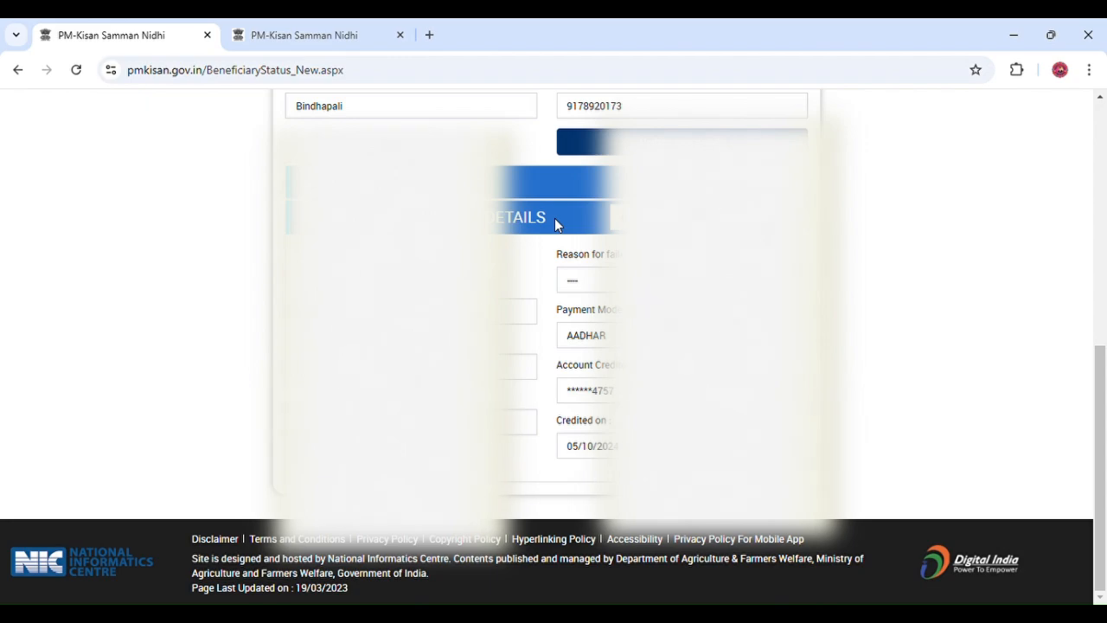
pyautogui.scroll(2, 554, 218)
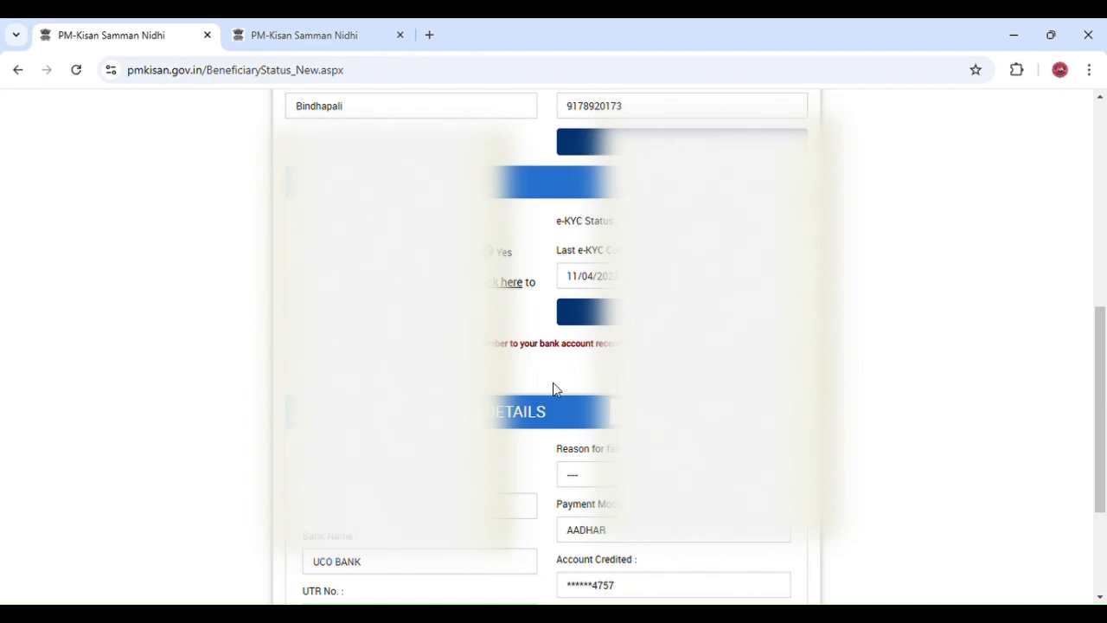
pyautogui.scroll(6, 534, 296)
pyautogui.scroll(-8, 527, 295)
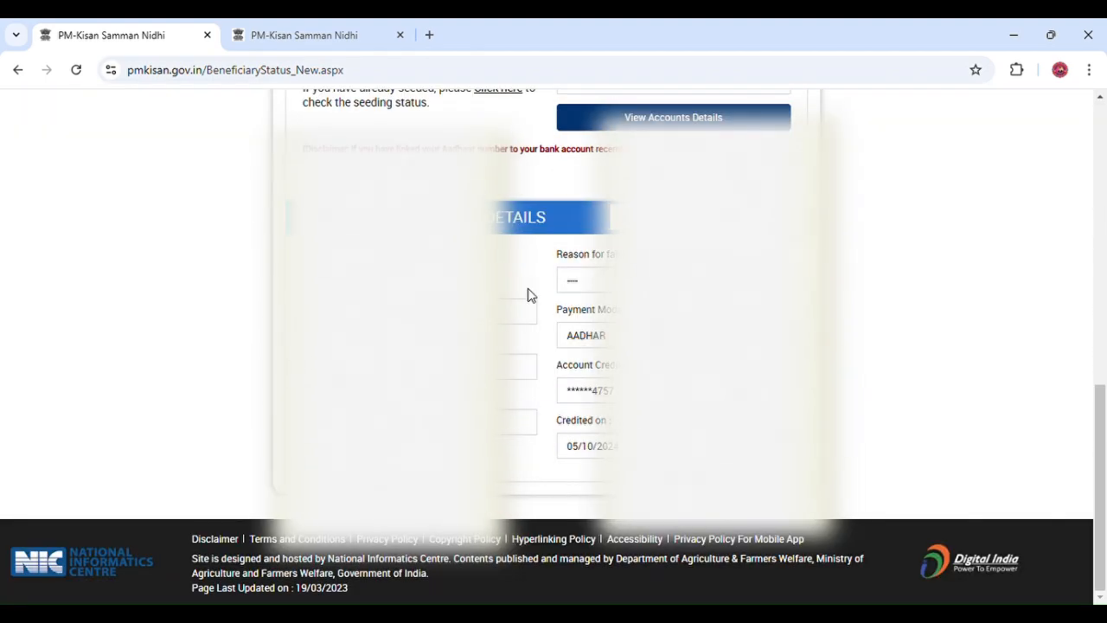
pyautogui.click(370, 26)
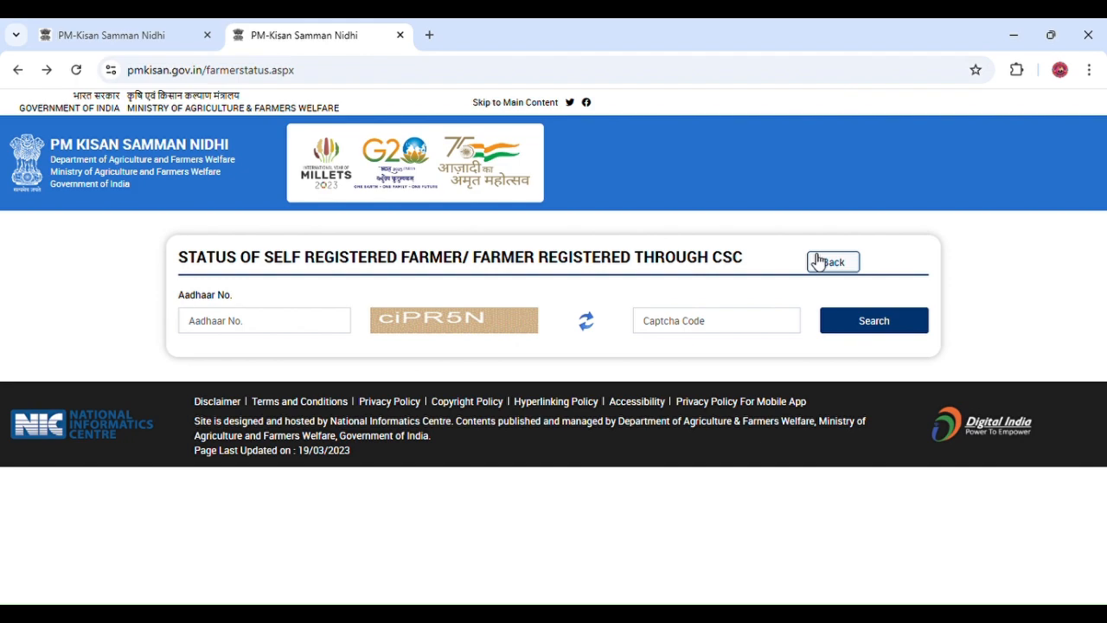
# - Go back from the self-registered farmer status page to the pmkisan.gov.in home page
pyautogui.click(818, 261)
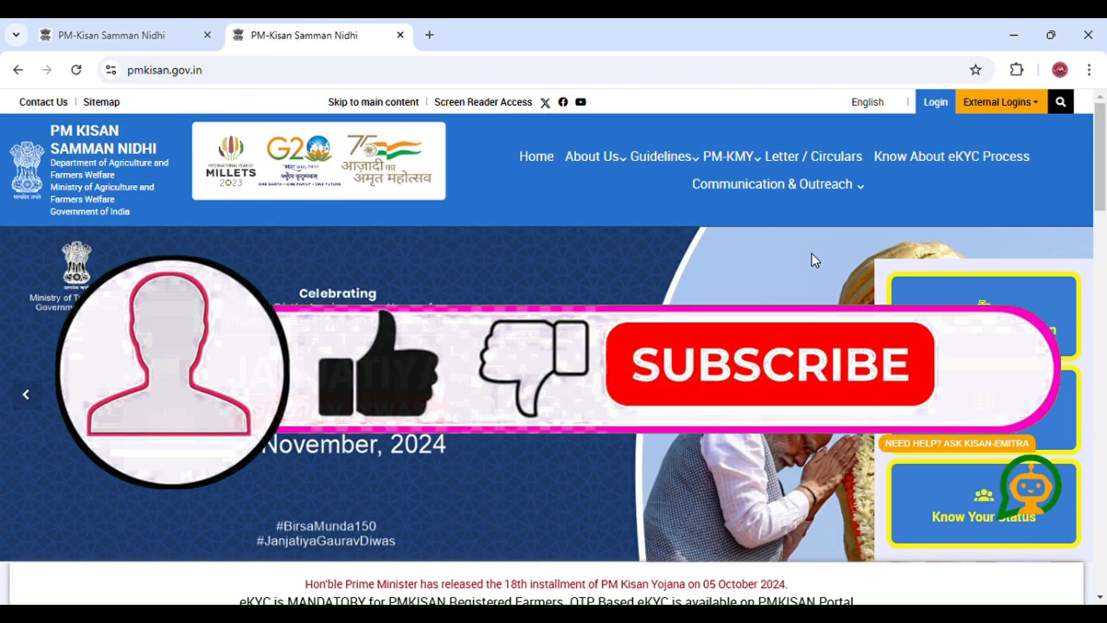